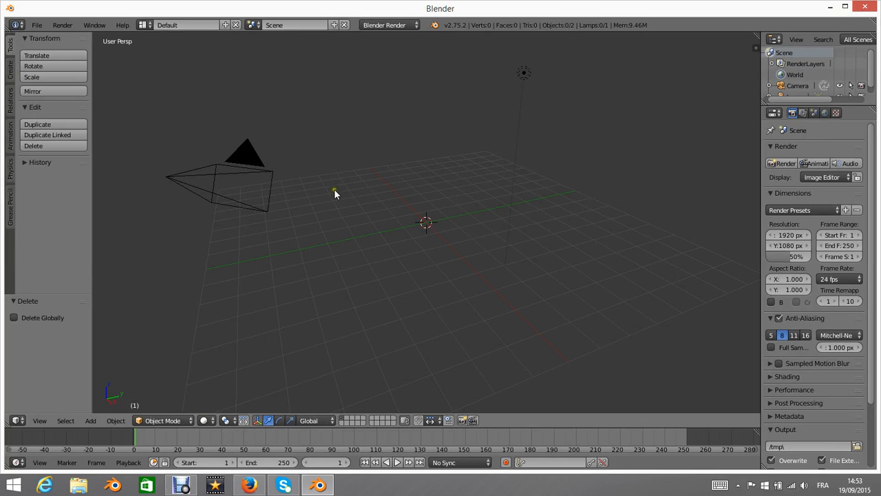
Enable the 3D View: Screencast Keys add-on in the user preferences.
left_click(36, 25)
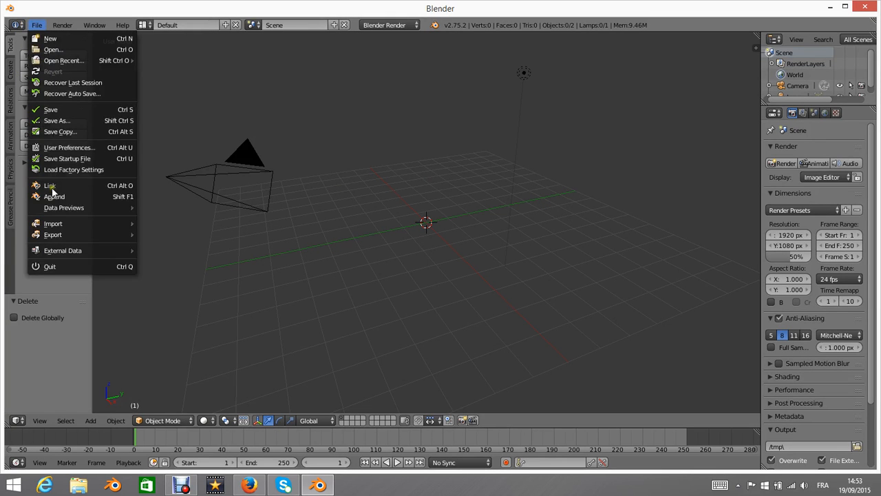
left_click(69, 148)
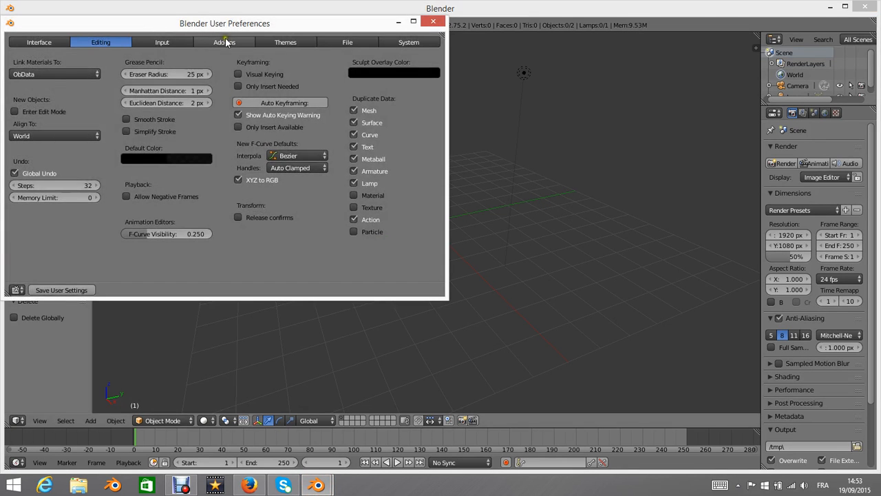
left_click(227, 42)
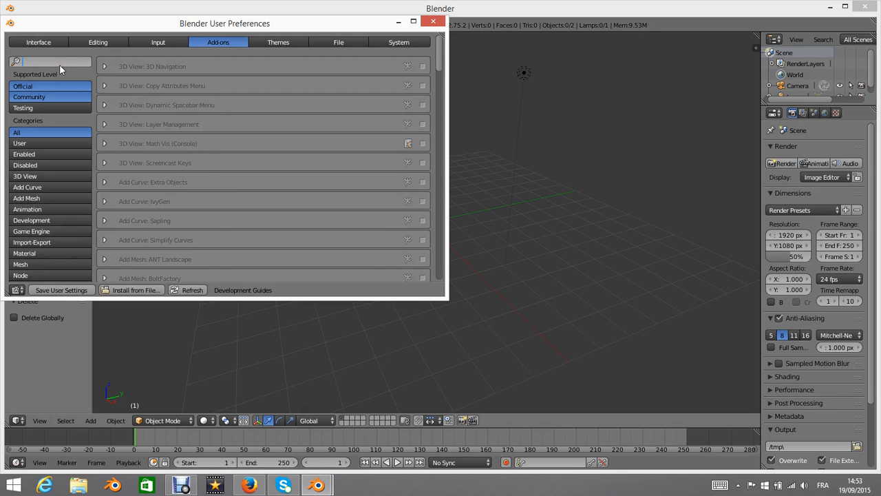
type("key")
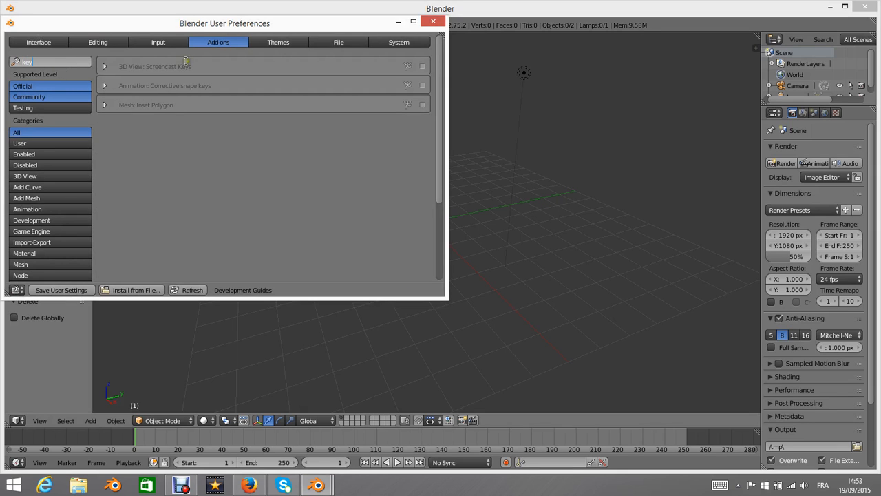
left_click(422, 66)
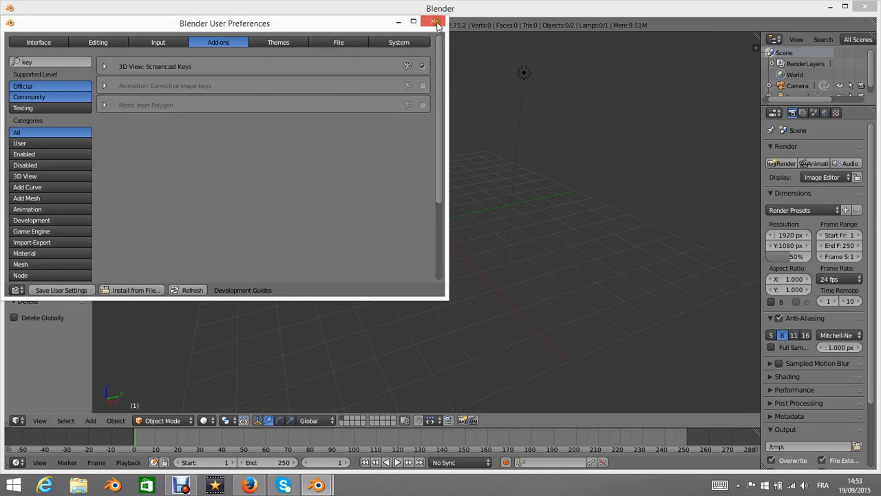
left_click(434, 22)
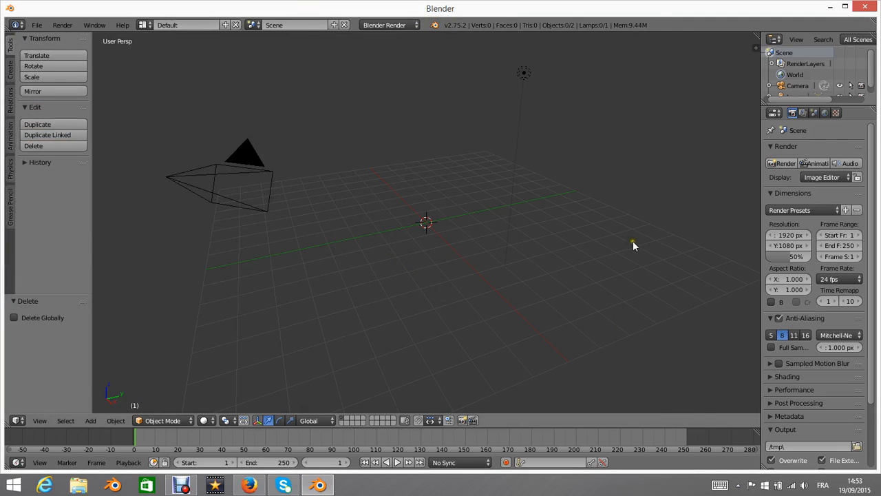
Start the Screencast Keys display in the 3D view and enlarge its text.
key("n")
scroll(685, 275, "down", 5)
left_click(703, 403)
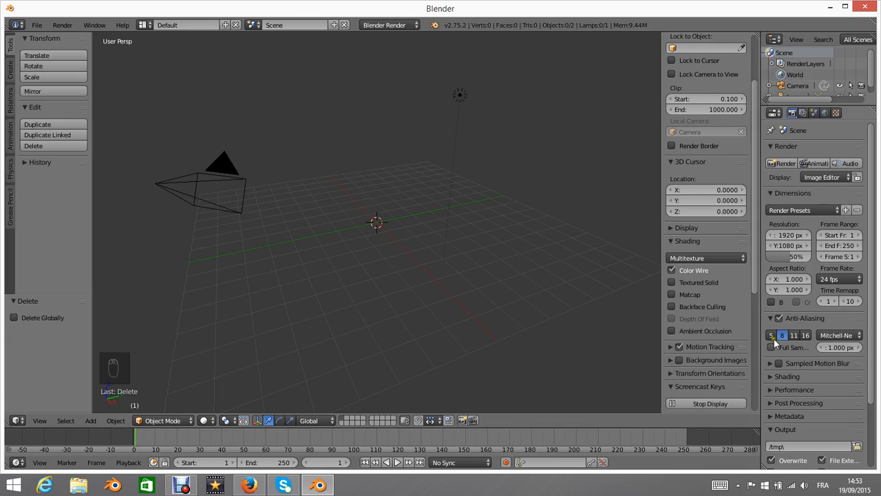
scroll(690, 313, "down", 5)
left_click_drag(679, 299, 747, 315)
Hide the properties sidebar and the tool shelf in the 3D view.
key("n")
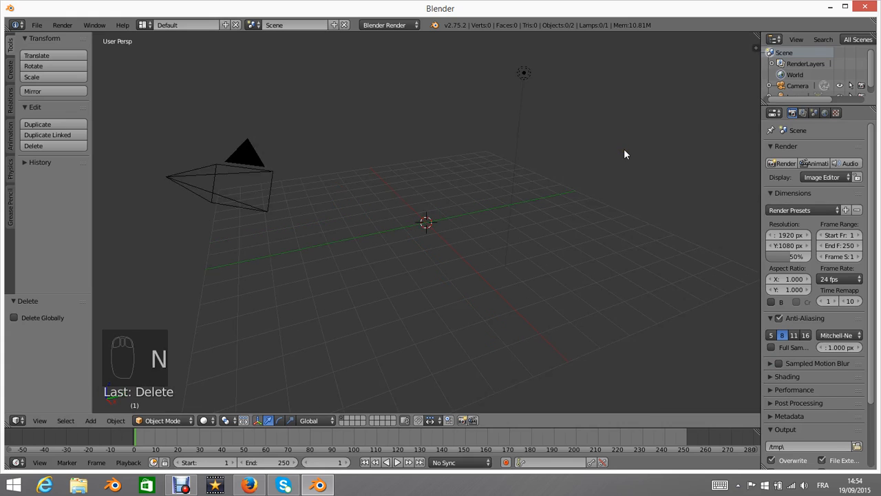
key("t")
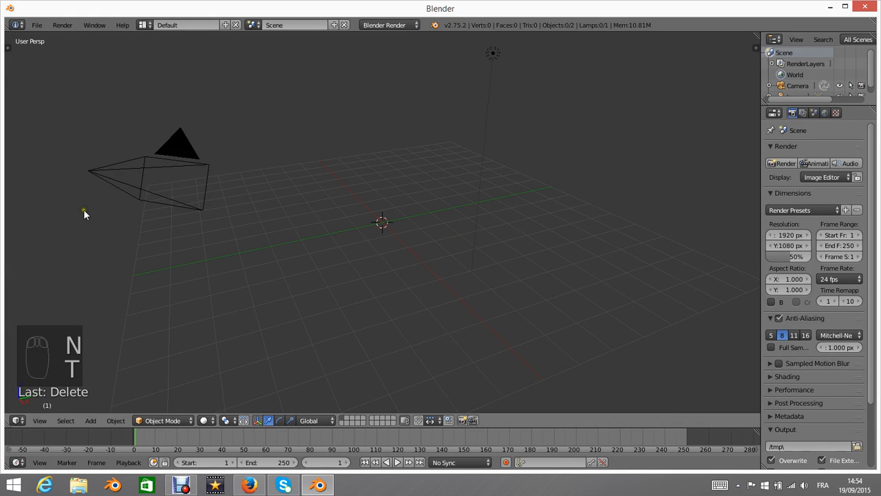
key("t")
key("t")
key("t")
key("n")
key("n")
key("n")
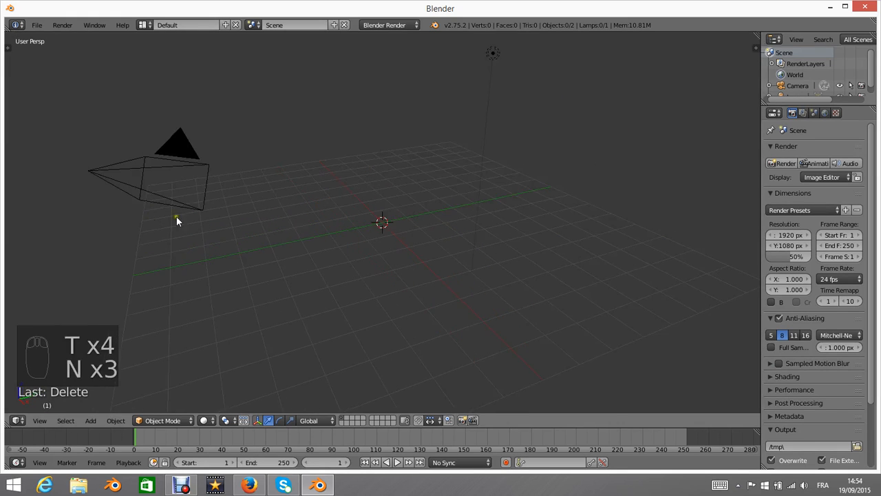
Add a Bezier curve to the scene at the 3D cursor.
key("shift+a")
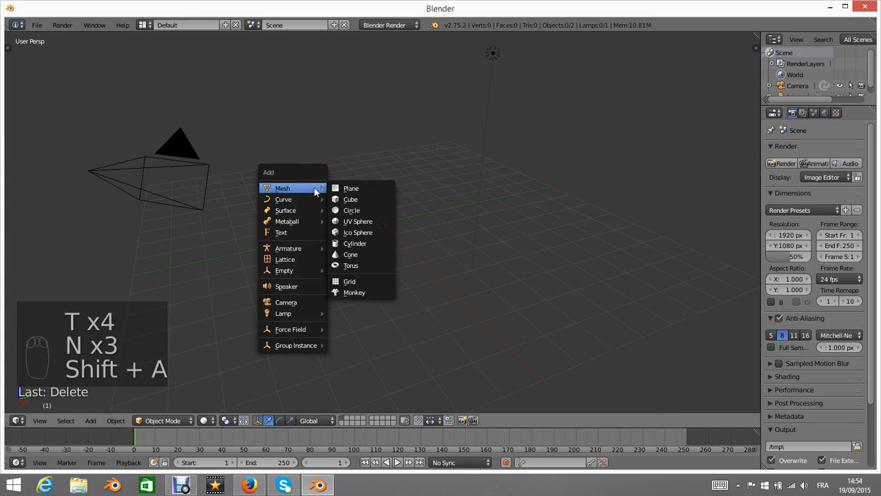
mouse_move(311, 199)
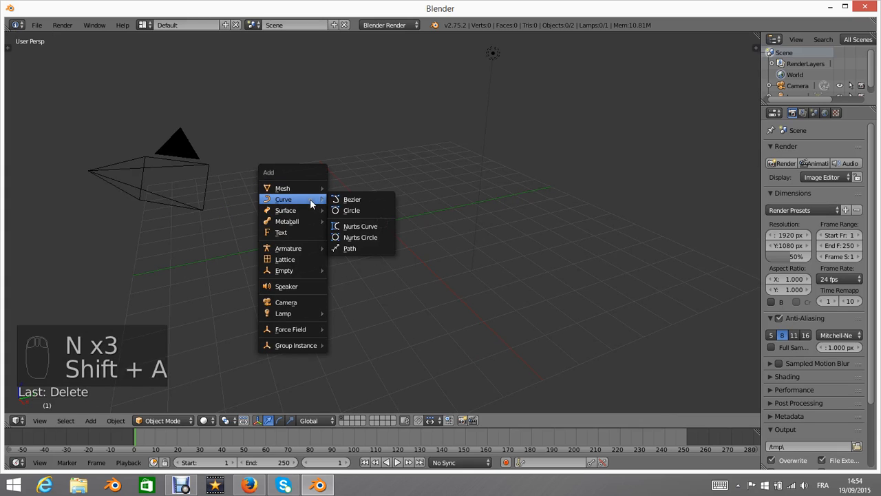
left_click(360, 200)
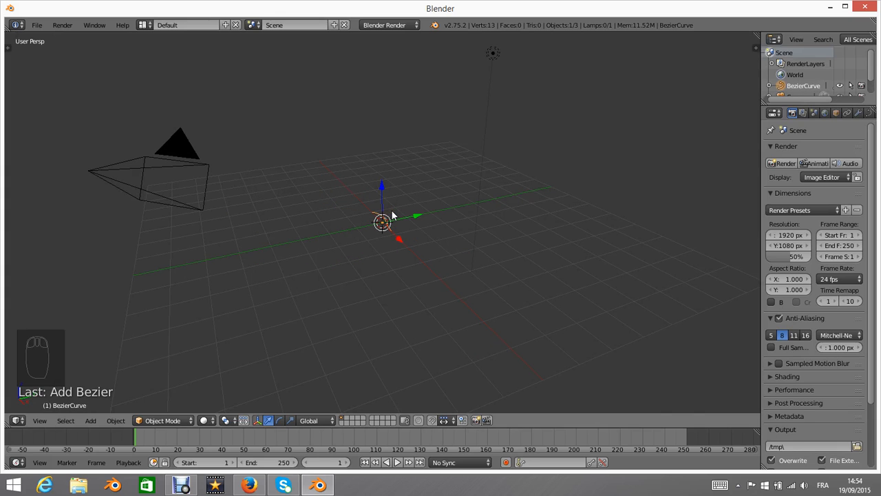
Frame the Bezier curve in top orthographic view and show its curve data properties.
key("KP_7")
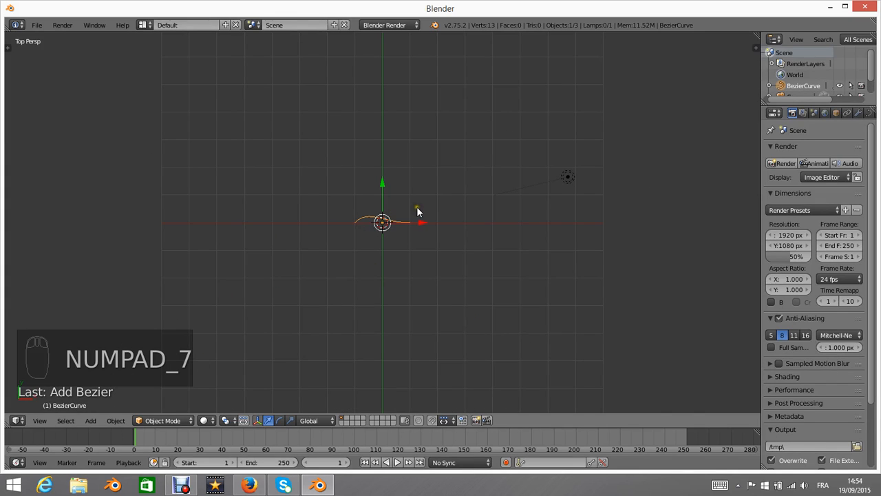
key("KP_5")
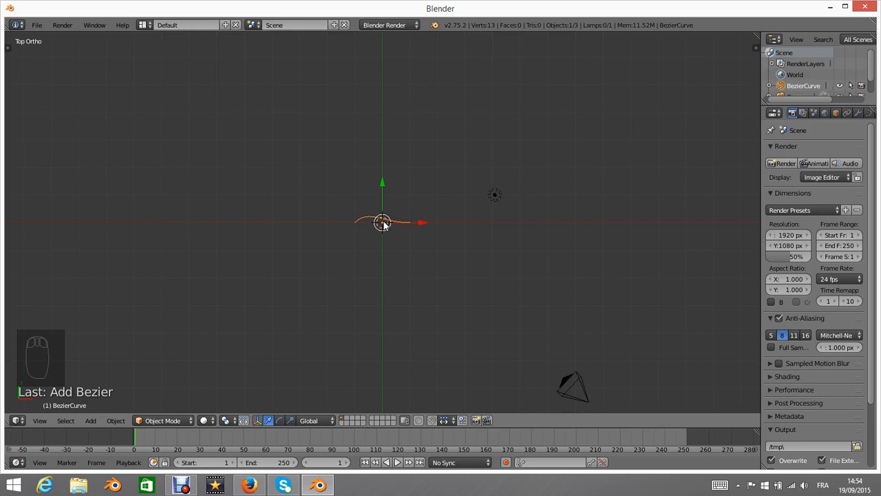
key("KP_Decimal")
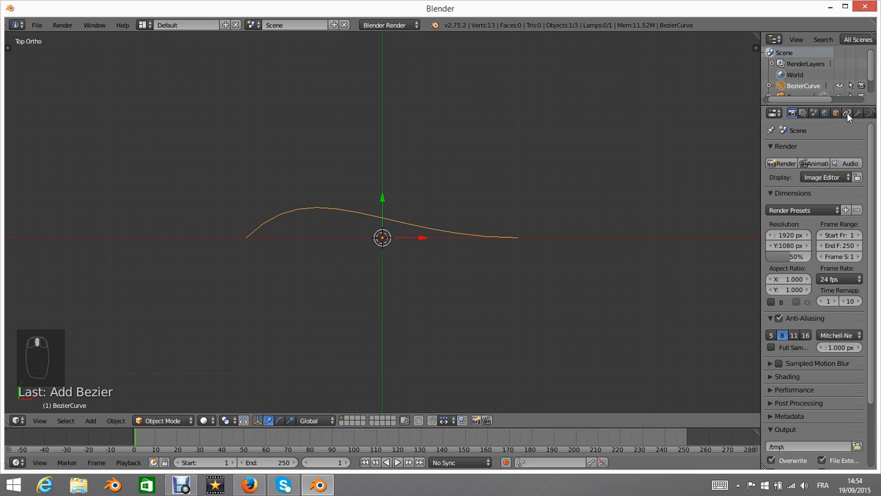
scroll(848, 116, "down", 4)
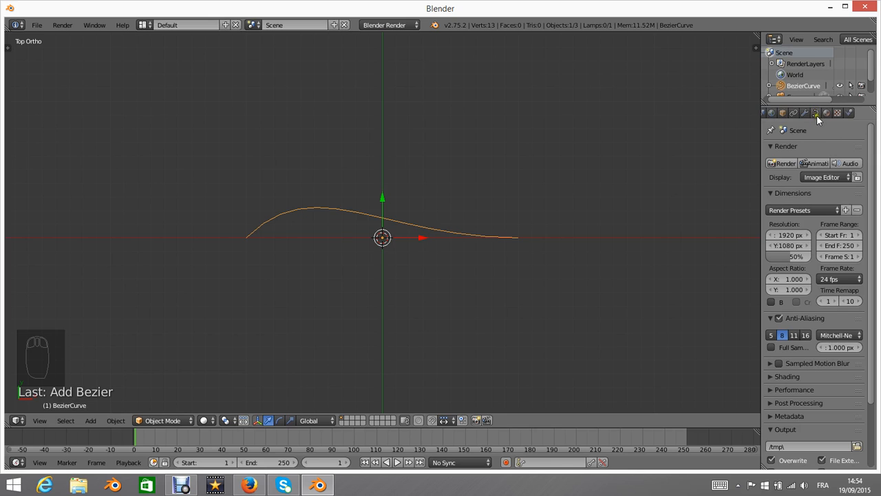
left_click(814, 111)
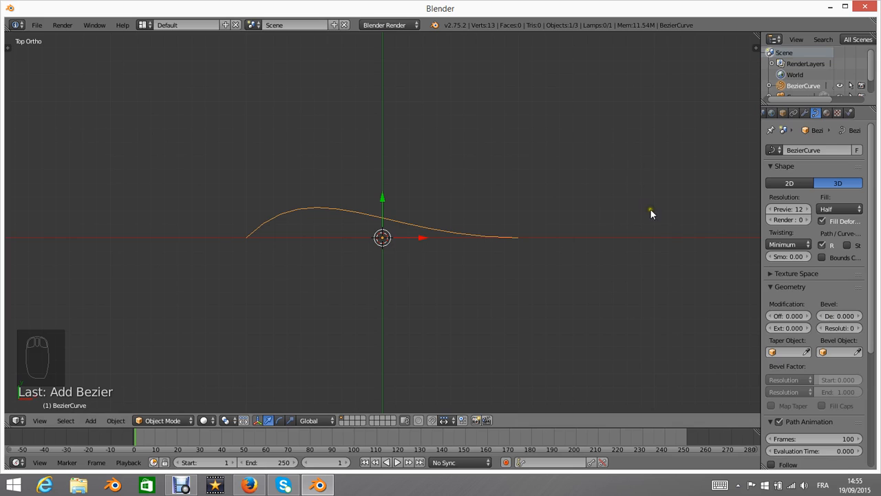
Draw Grease Pencil notes: a rounded corner with an arrow above it beside the curve, and a tube outline around the curve's right end.
key("d")
mouse_move(568, 148)
left_mouse_down()
mouse_move(634, 147)
mouse_move(639, 227)
left_mouse_up()
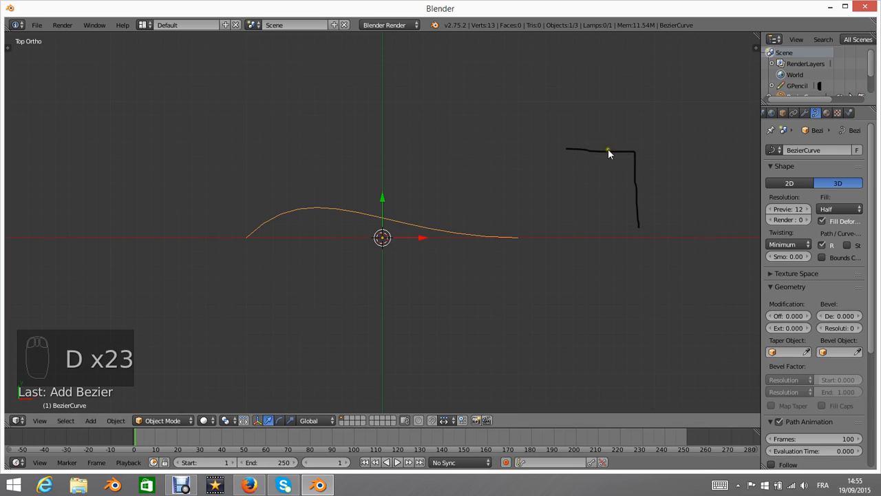
key("d")
mouse_move(587, 149)
left_mouse_down()
mouse_move(616, 152)
mouse_move(636, 172)
mouse_move(639, 210)
mouse_move(635, 174)
mouse_move(607, 154)
mouse_move(624, 155)
mouse_move(640, 191)
mouse_move(616, 147)
mouse_move(592, 146)
left_mouse_up()
key("d")
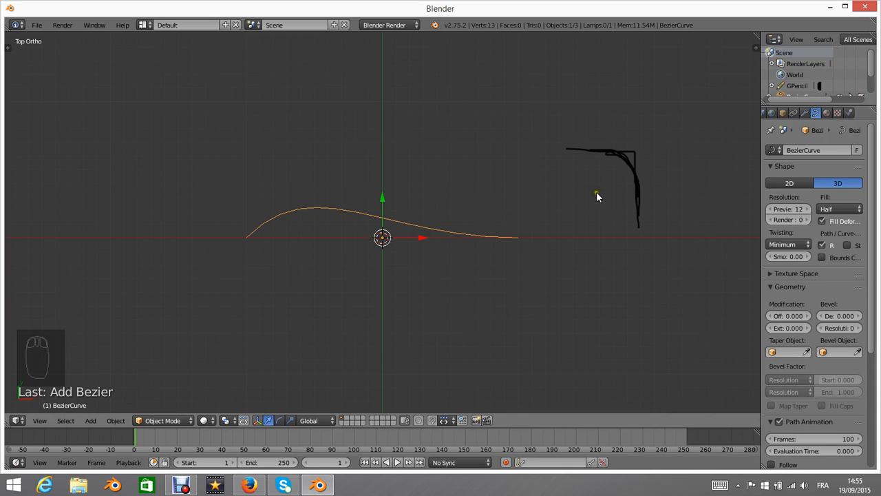
key("d")
mouse_move(618, 146)
left_mouse_down()
mouse_move(628, 150)
mouse_move(624, 141)
left_mouse_up()
mouse_move(625, 85)
left_mouse_down()
mouse_move(630, 132)
mouse_move(645, 113)
mouse_move(627, 117)
mouse_move(629, 124)
mouse_move(628, 115)
left_mouse_up()
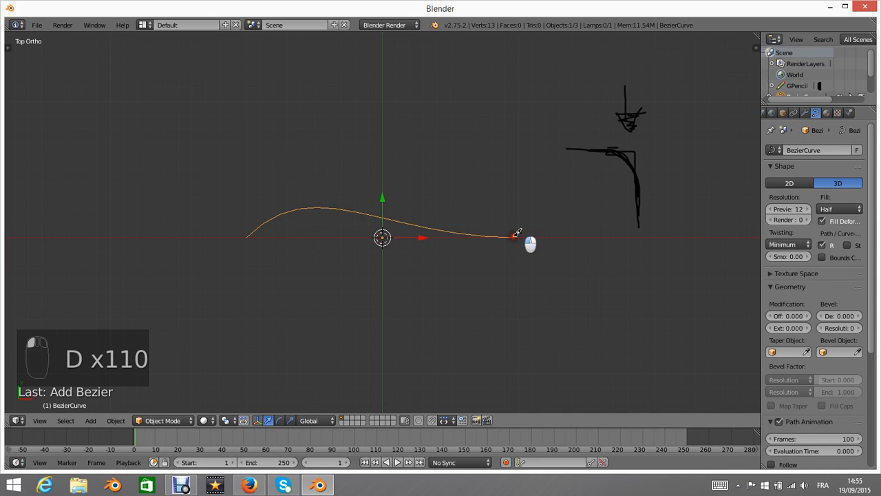
mouse_move(521, 234)
left_mouse_down()
mouse_move(528, 229)
mouse_move(446, 220)
left_mouse_up()
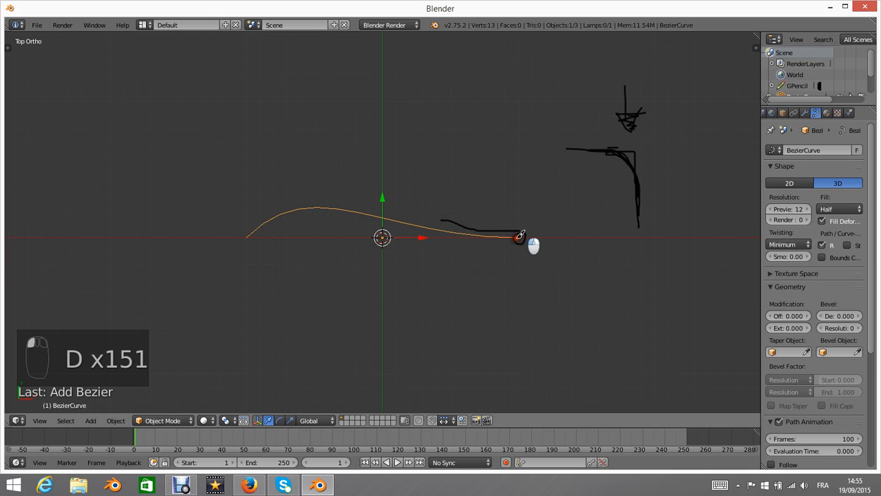
left_click_drag(520, 239, 450, 241)
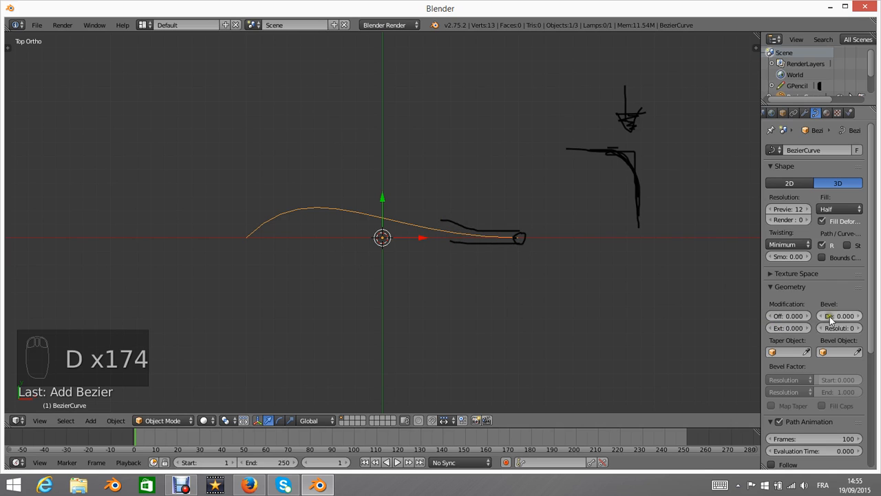
Set the curve's bevel depth to 0.056 and its fill mode to Full.
left_click_drag(831, 318, 865, 320)
mouse_move(382, 259)
middle_mouse_down()
mouse_move(354, 205)
mouse_move(403, 87)
mouse_move(409, 106)
middle_mouse_up()
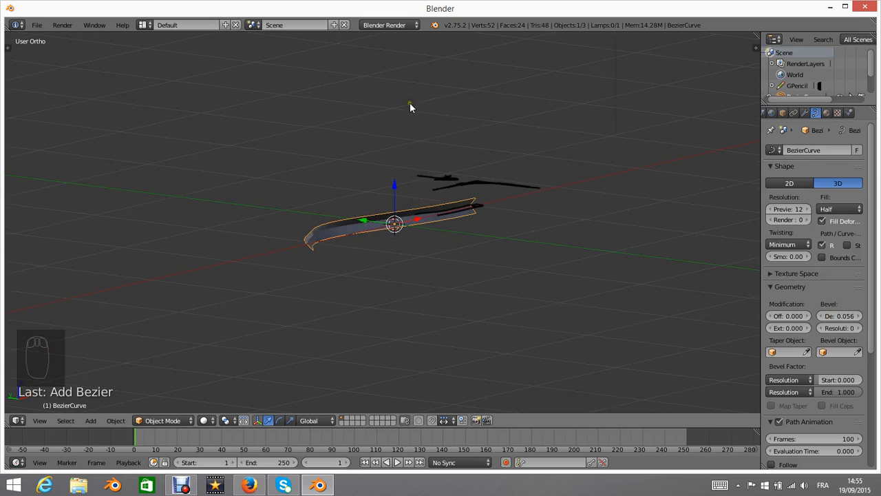
scroll(301, 250, "up", 6)
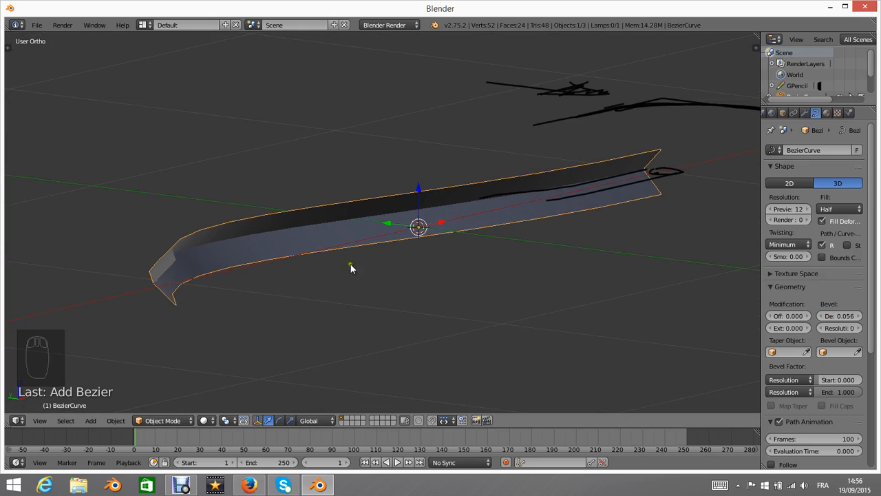
left_click(836, 209)
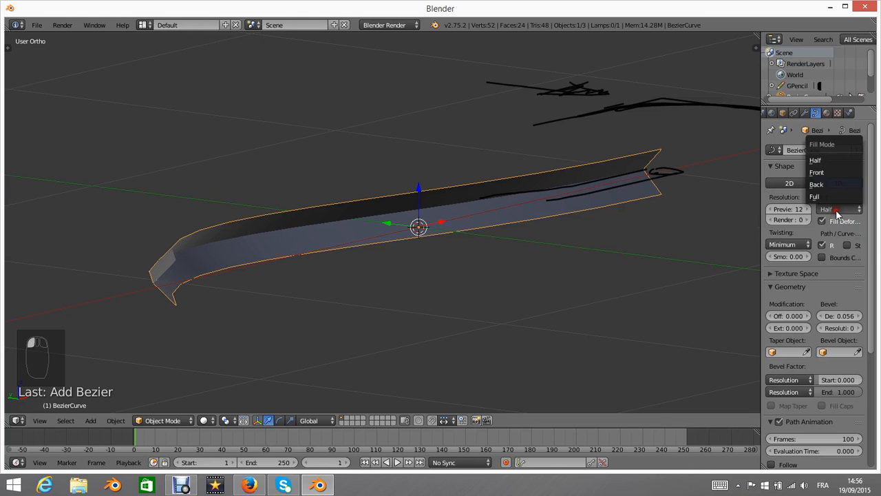
left_click(826, 198)
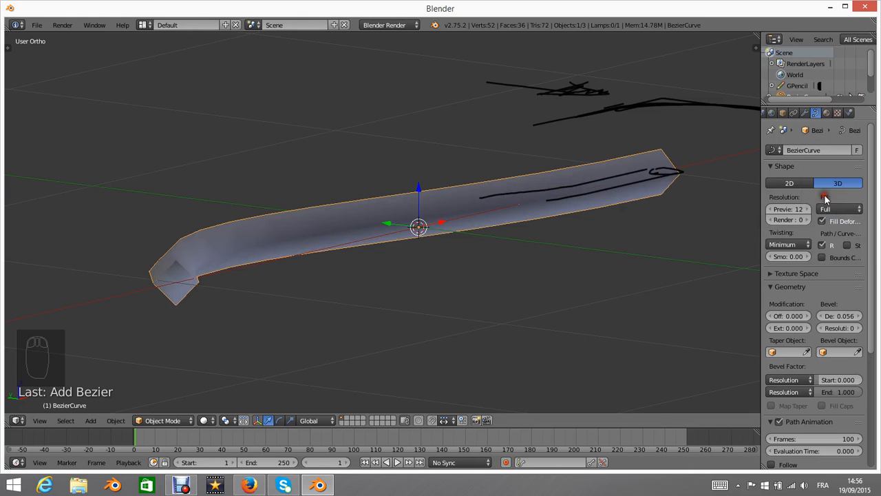
Smooth the tube's cross-section by setting the curve's bevel resolution to 28.
middle_click_drag(533, 278, 294, 235)
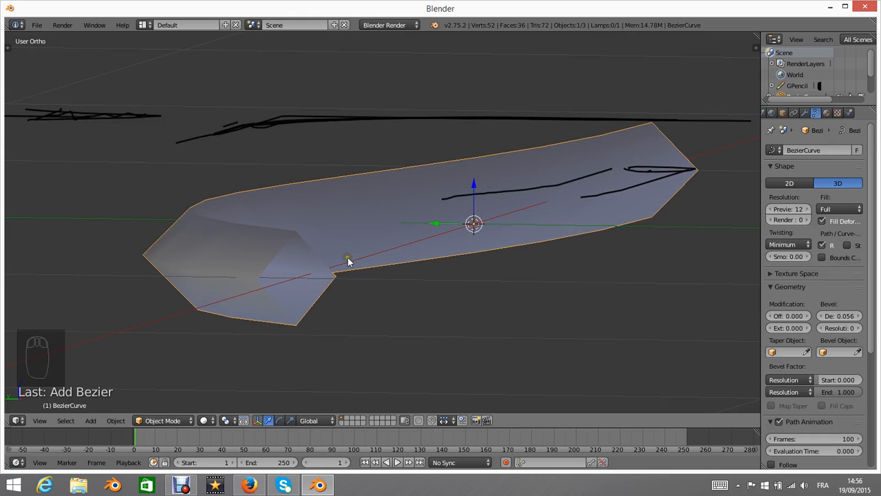
mouse_move(348, 260)
middle_mouse_down()
mouse_move(310, 280)
mouse_move(353, 262)
middle_mouse_up()
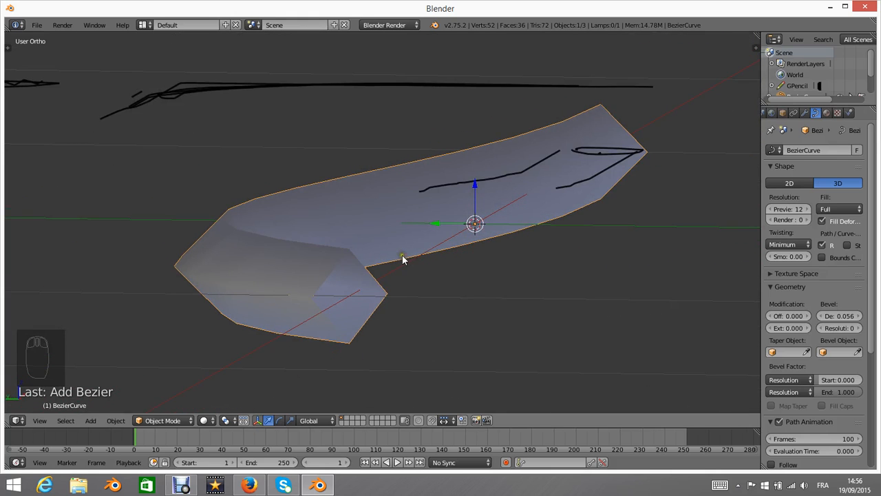
left_click_drag(835, 332, 878, 331)
left_click_drag(202, 322, 244, 322)
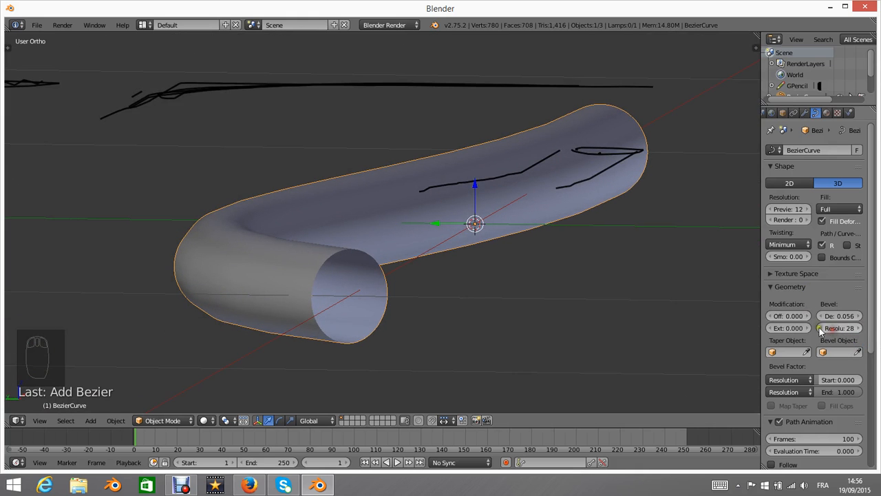
Return to the top orthographic view and enter Edit Mode on the curve.
scroll(391, 217, "down", 3)
mouse_move(392, 216)
middle_mouse_down()
mouse_move(439, 294)
mouse_move(371, 277)
mouse_move(324, 187)
middle_mouse_up()
scroll(382, 191, "down", 3)
mouse_move(381, 191)
middle_mouse_down()
mouse_move(384, 236)
mouse_move(390, 227)
middle_mouse_up()
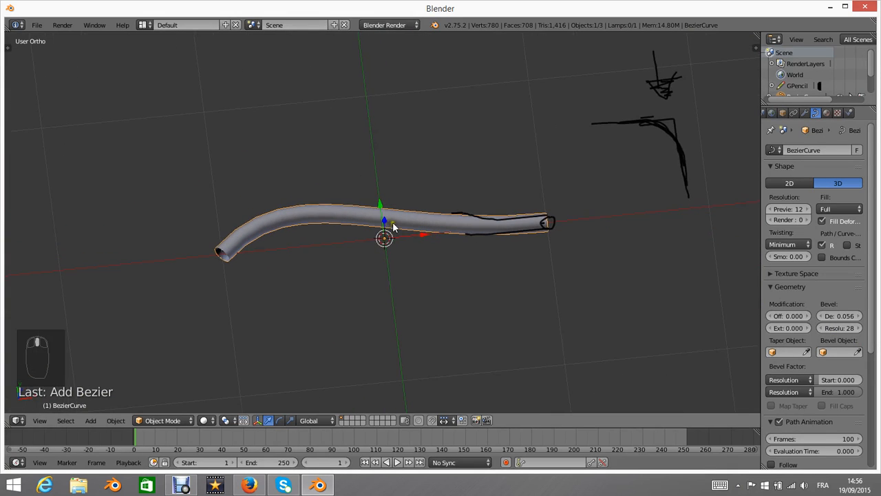
key("KP_7")
key("KP_5")
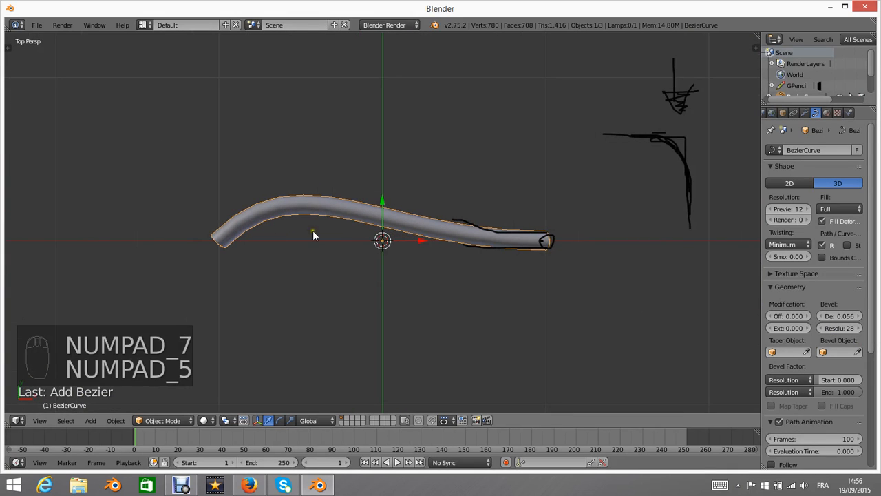
key("KP_5")
key("Tab")
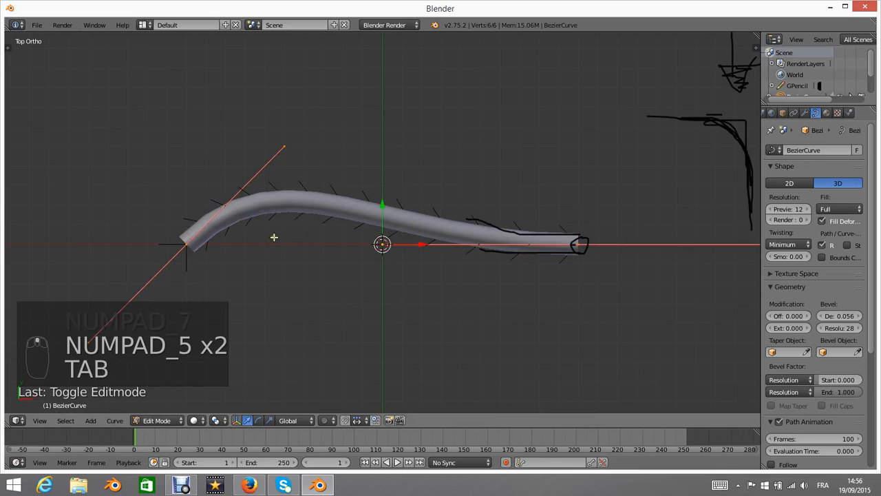
Extrude the curve's right end point three times: out along the X axis, up, and back toward the upper left.
right_click(577, 245)
scroll(503, 208, "down", 5)
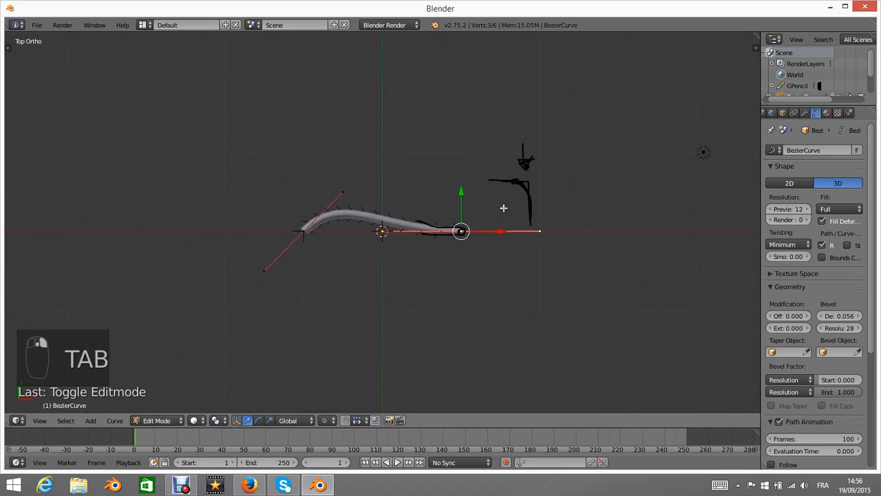
key("e")
left_click(711, 275)
key("e")
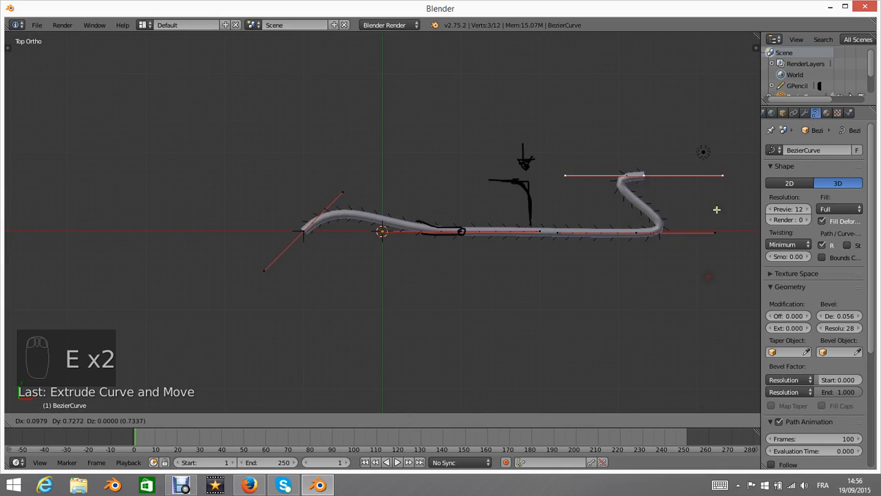
left_click(705, 149)
key("e")
left_click(473, 110)
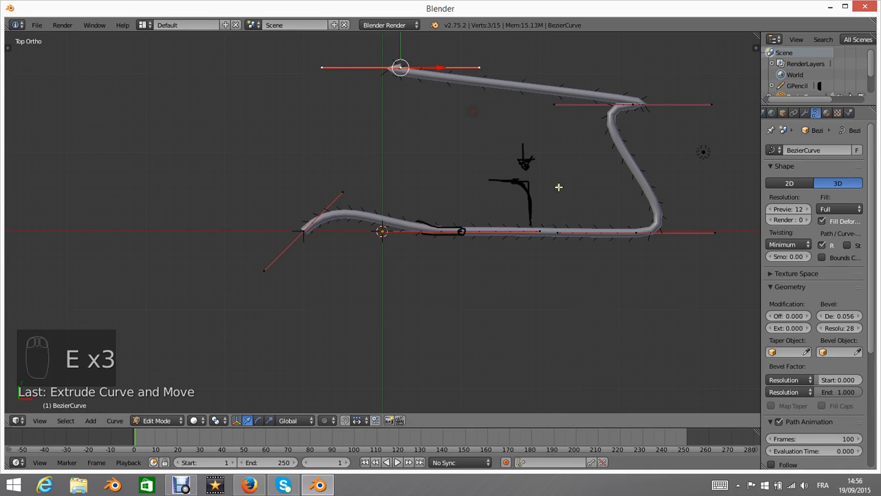
Rotate the handles of the upper-left end point and the upper-right control point to a steep angle to round the bends.
key("r")
left_click(374, 86)
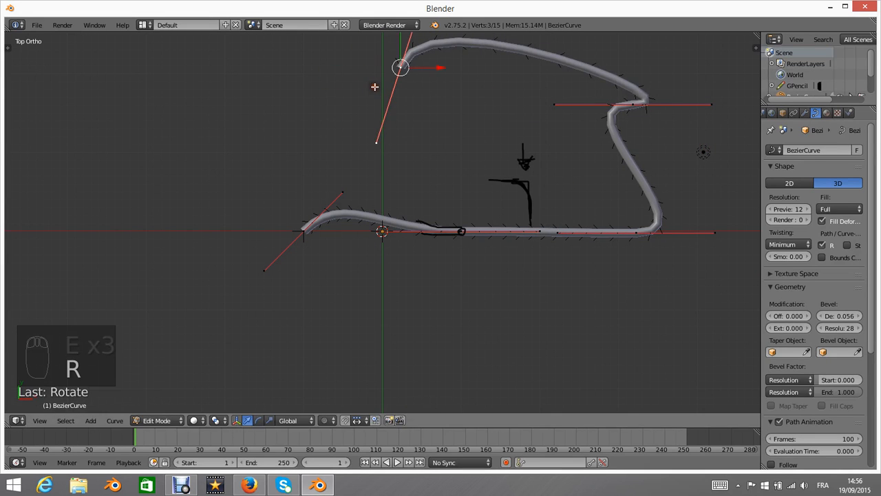
right_click(639, 101)
key("r")
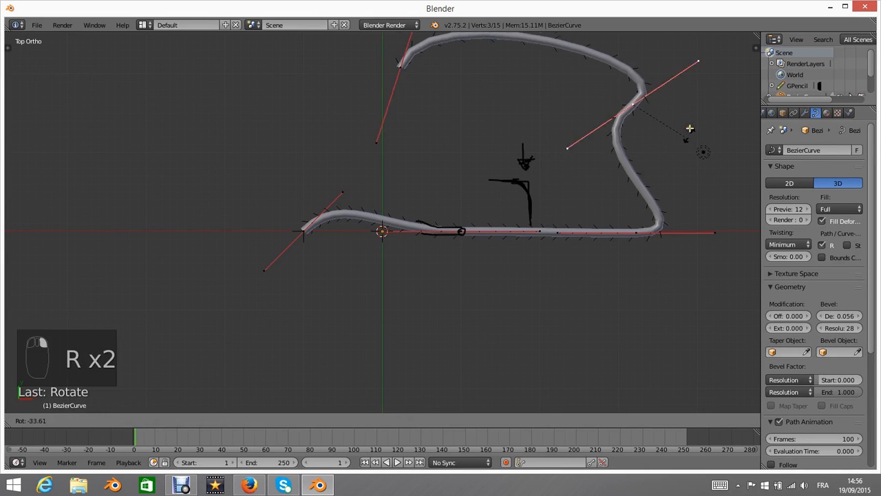
left_click(667, 81)
scroll(420, 118, "down", 2)
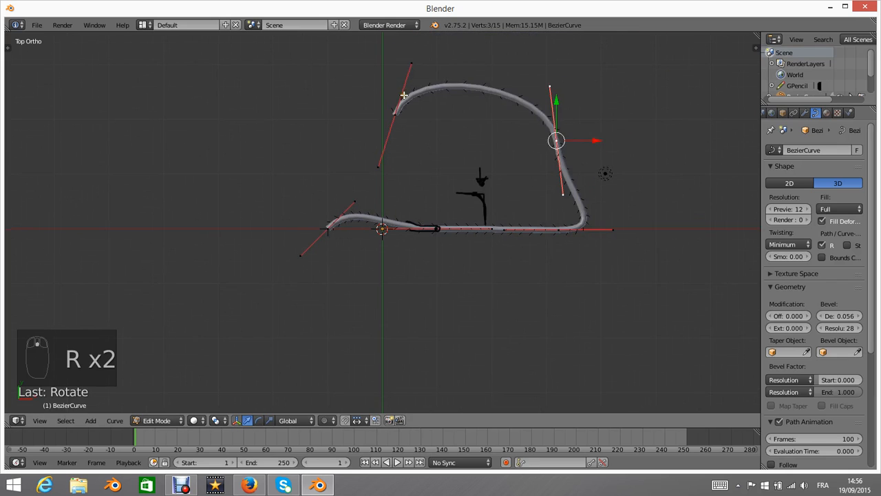
Extrude the upper-left end point down to the left and back to the right, rotating the last point's handles nearly horizontal.
right_click(398, 110)
key("e")
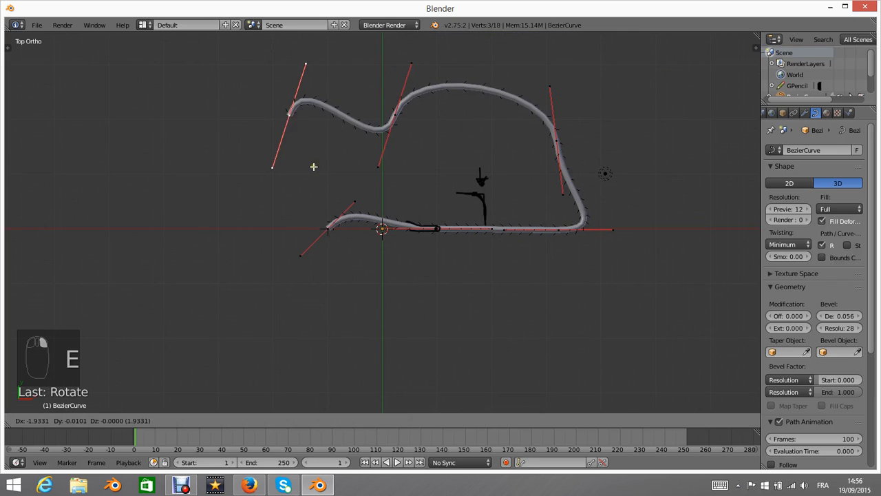
left_click(320, 245)
key("e")
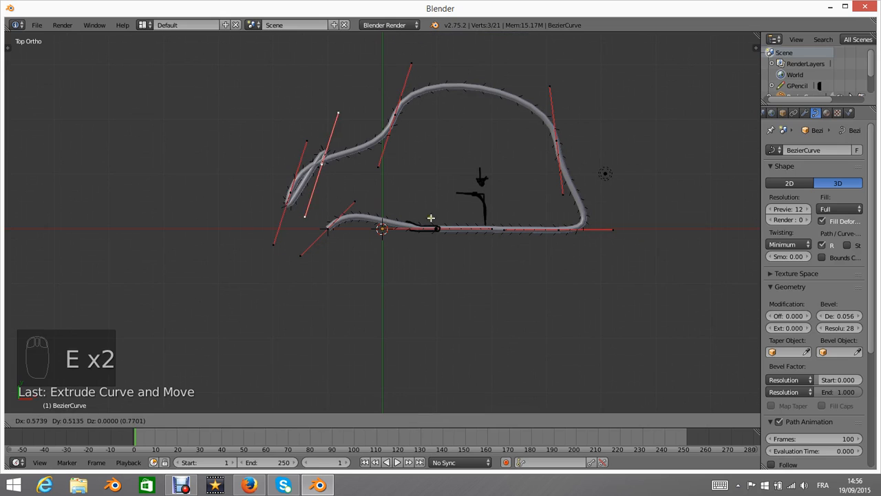
left_click(487, 247)
key("r")
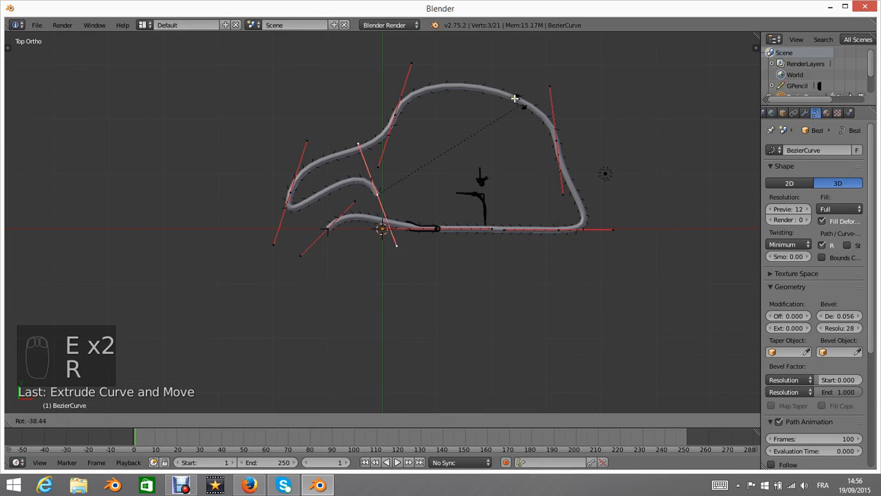
left_click(354, 130)
Move the leftmost control point further left and the upper-left control point up and left.
right_click(297, 190)
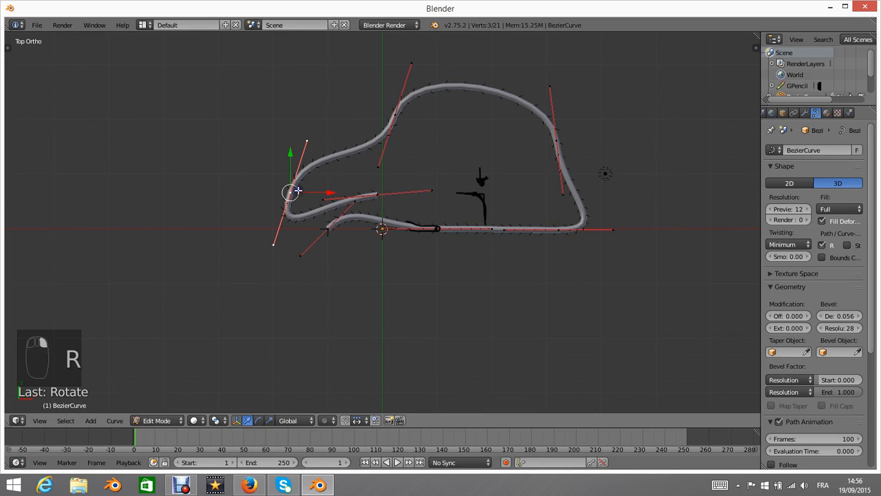
key("g")
left_click(294, 185)
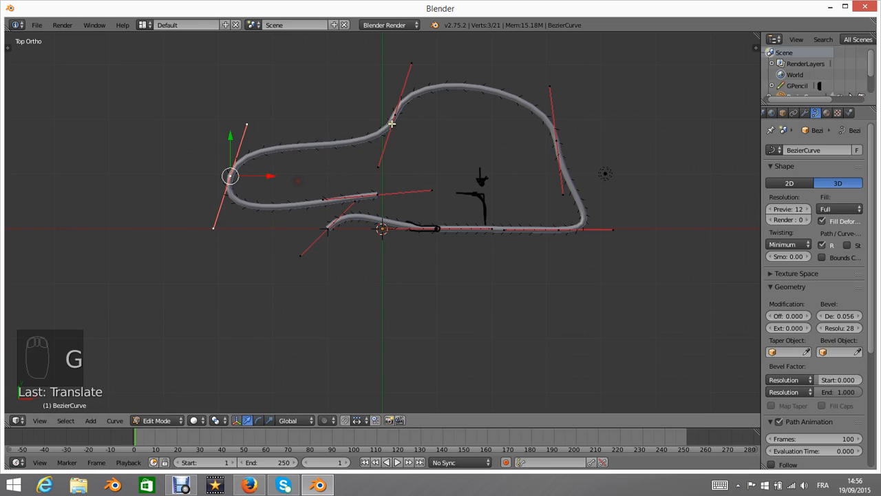
right_click(393, 116)
key("g")
left_click(348, 91)
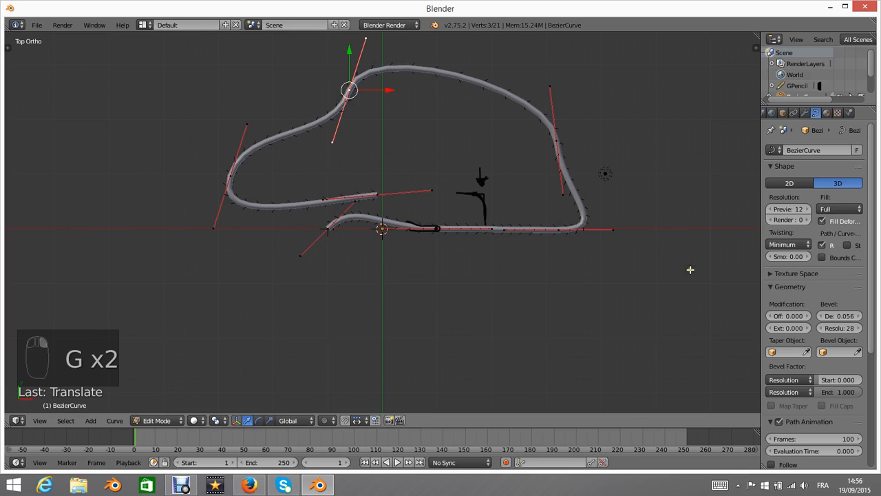
Show the viewport properties, then enable and expand the background image settings.
key("n")
scroll(697, 238, "down", 10)
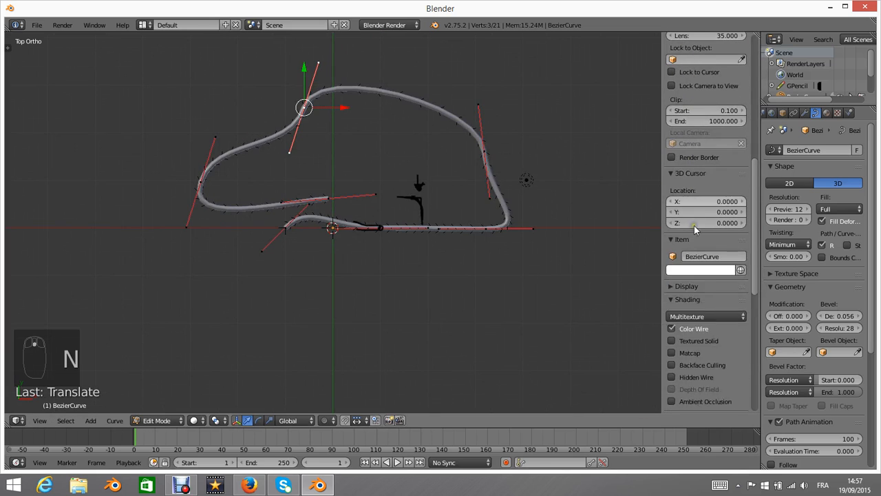
scroll(697, 238, "down", 4)
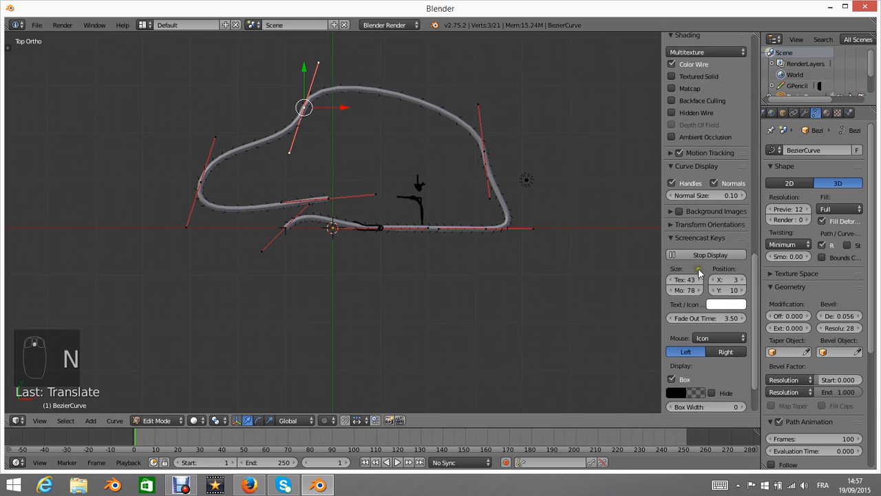
left_click(682, 212)
left_click(671, 212)
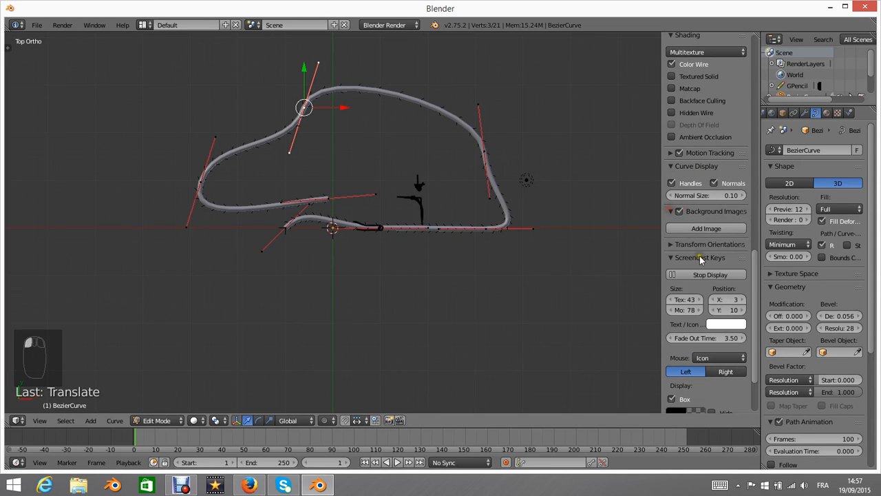
Add a background image and load blender_logo.png from the Pictures folder.
left_click(701, 229)
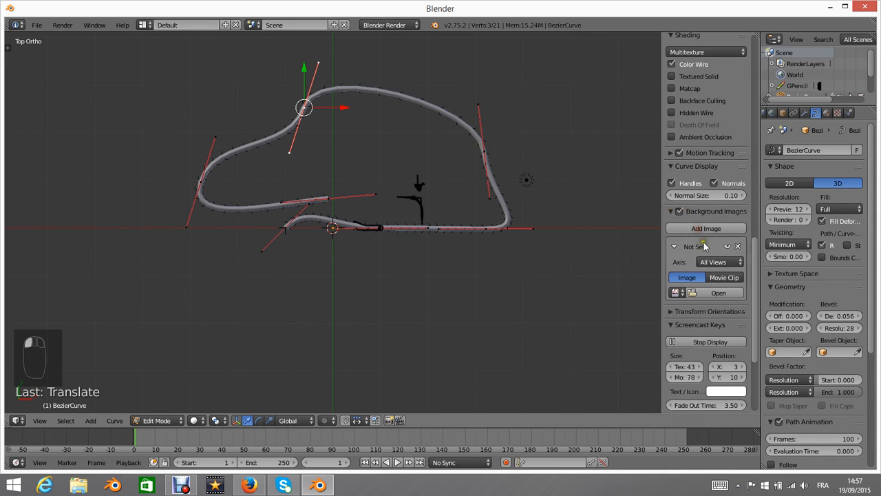
left_click(709, 295)
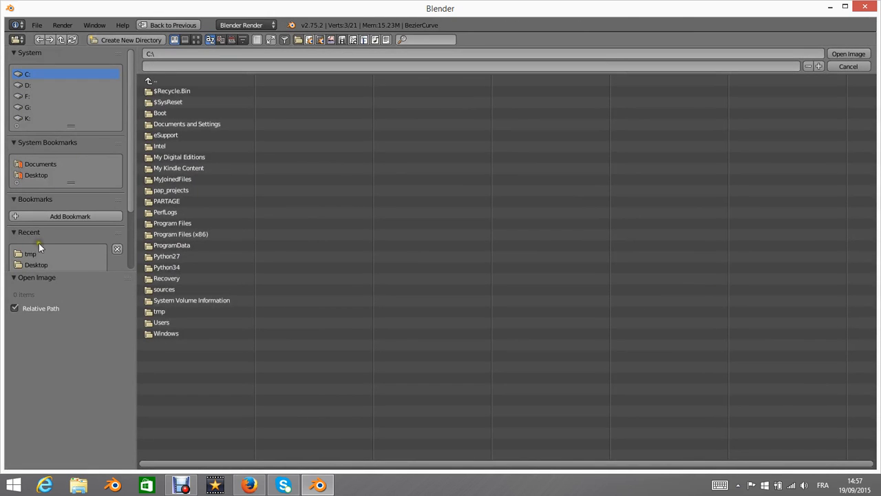
scroll(40, 245, "down", 3)
scroll(64, 243, "down", 1)
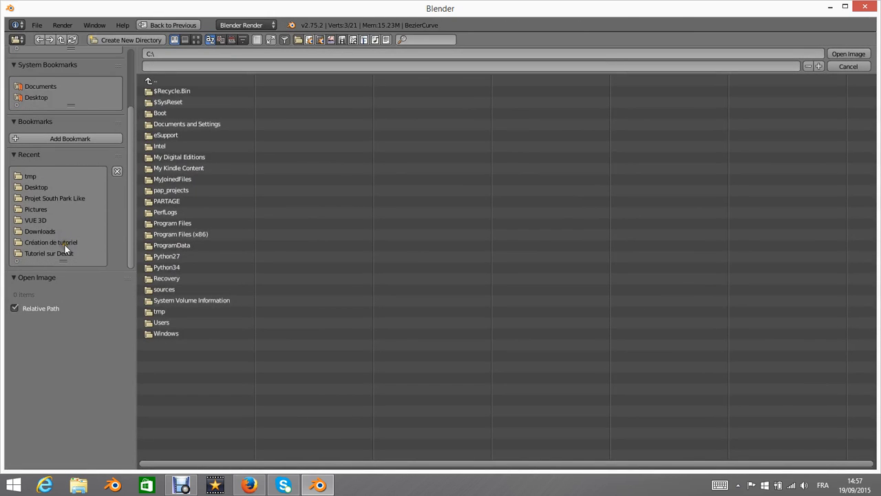
left_click(38, 208)
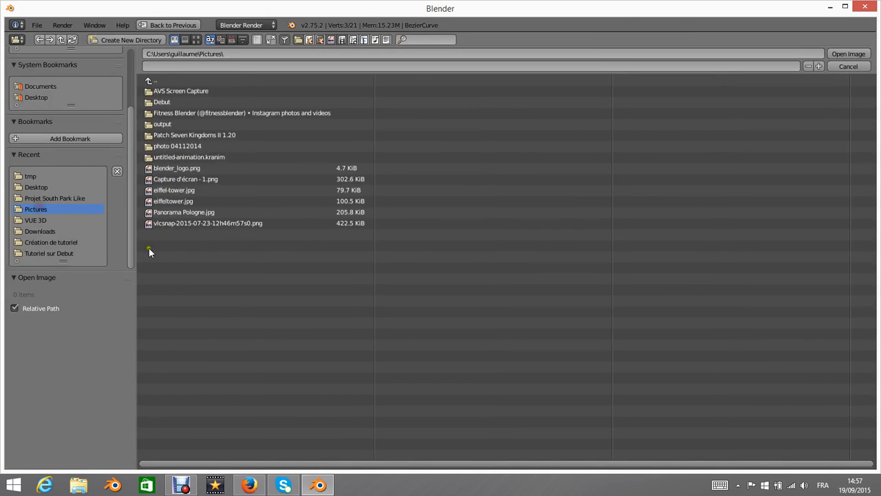
left_click(177, 171)
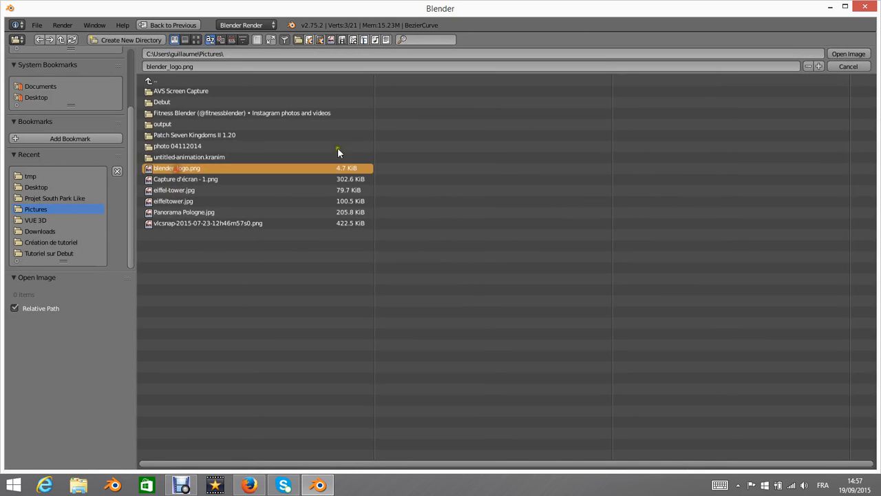
left_click(859, 55)
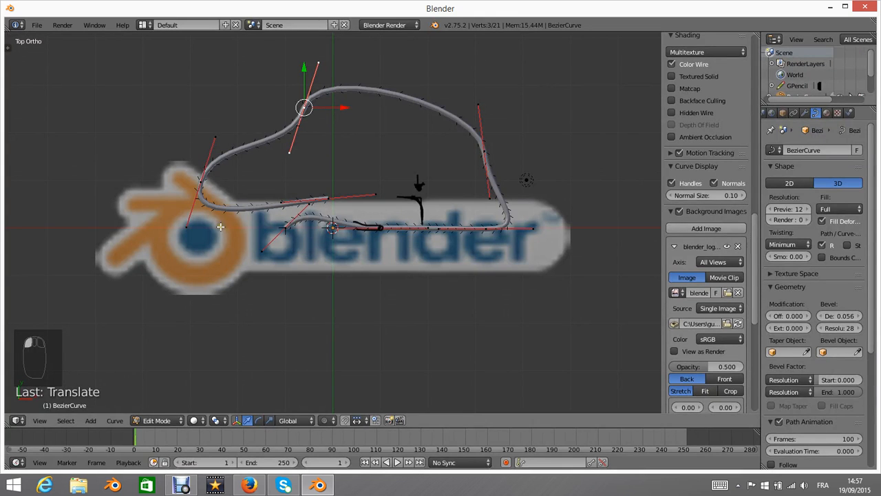
Move the curve's open end point to the bottom of the logo's orange ring and the leftmost point to its lower left.
scroll(239, 230, "up", 1)
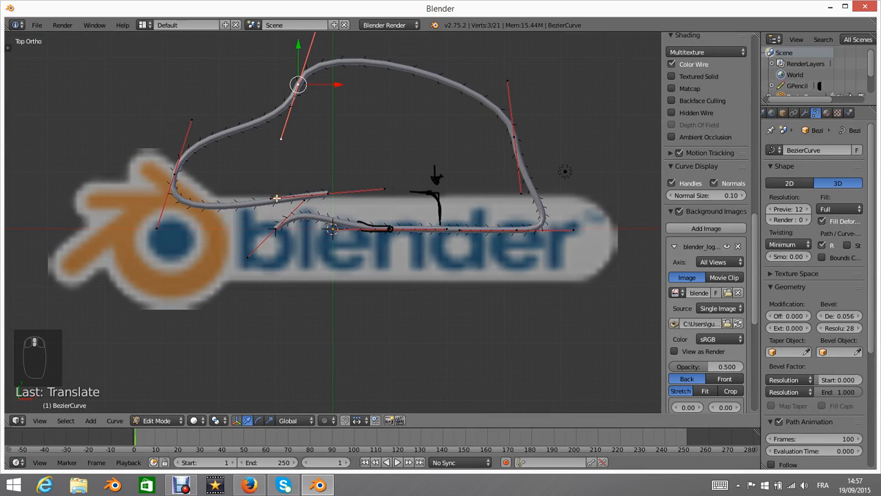
right_click(328, 193)
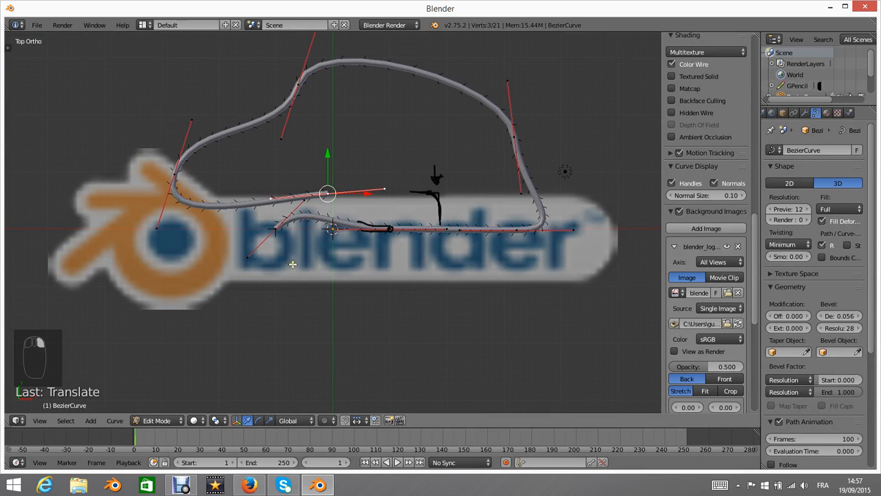
key("g")
left_click(173, 325)
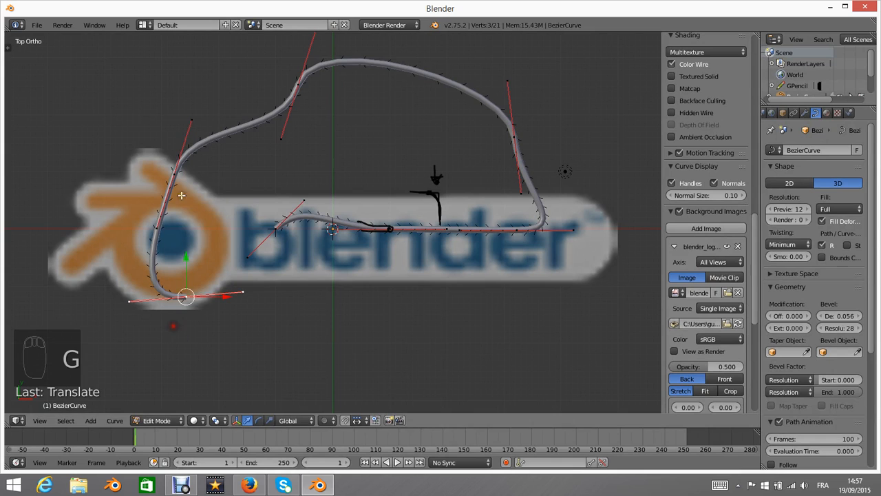
key("g")
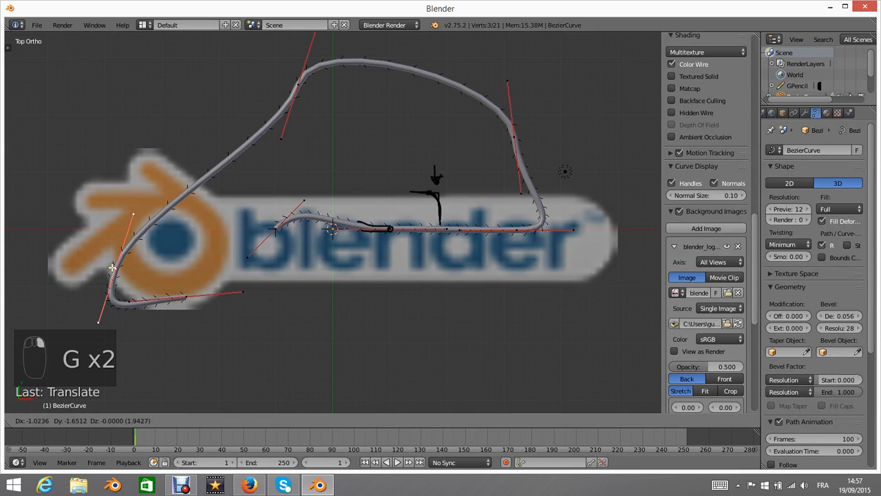
left_click(199, 314)
Scale down the handles of the two control points placed on the logo's orange ring.
key("s")
left_click(147, 288)
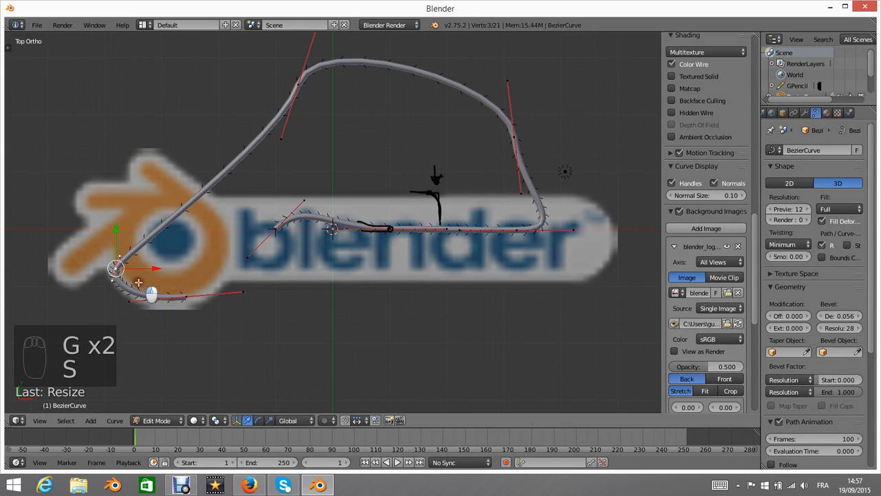
right_click(182, 296)
key("s")
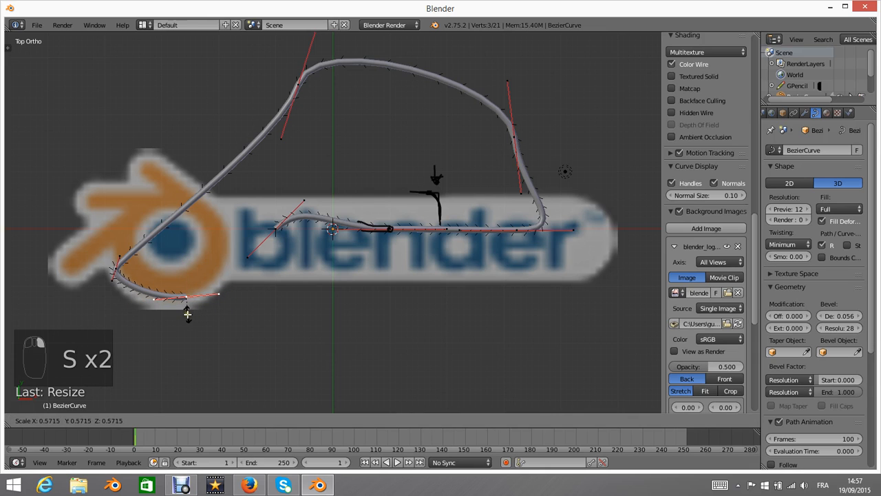
left_click(182, 308)
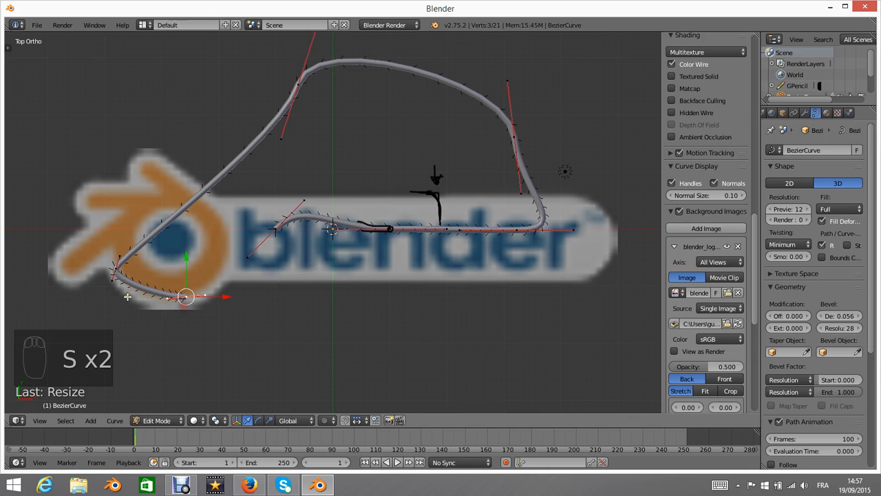
Subdivide the curve segment between the two points on the orange ring and select the new middle point.
right_click(113, 267)
right_click(186, 298, "shift")
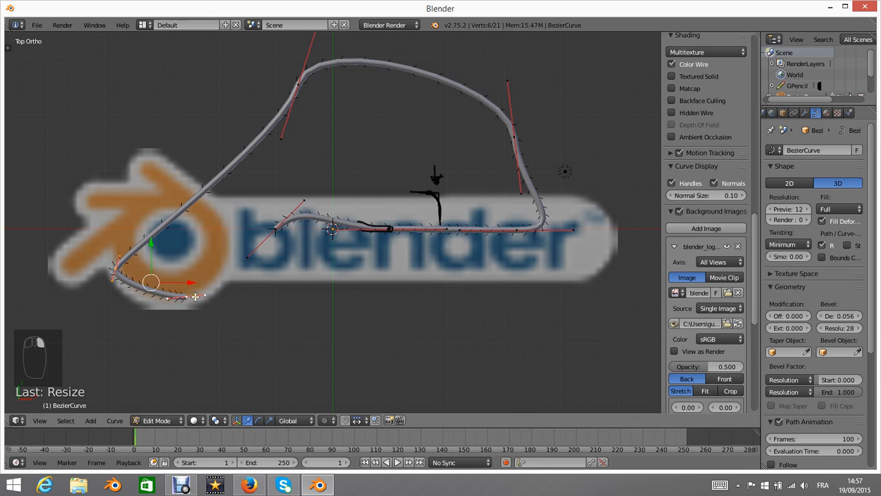
key("w")
left_click(173, 275)
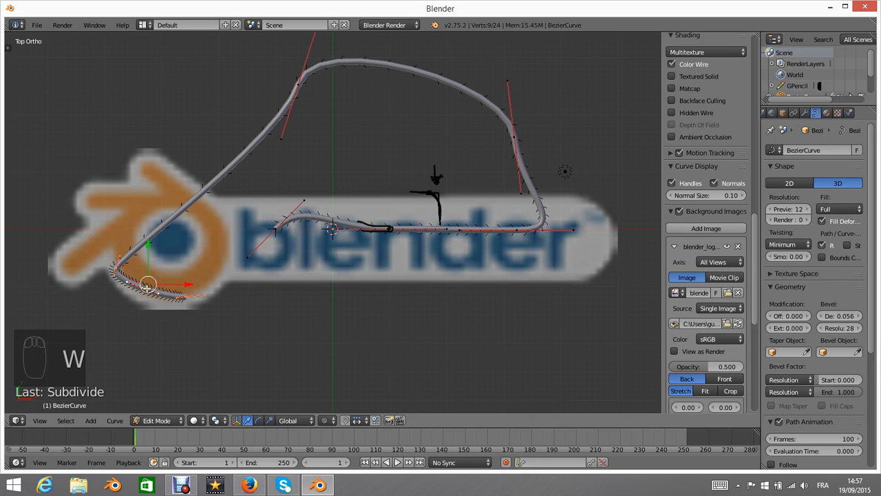
right_click(147, 296)
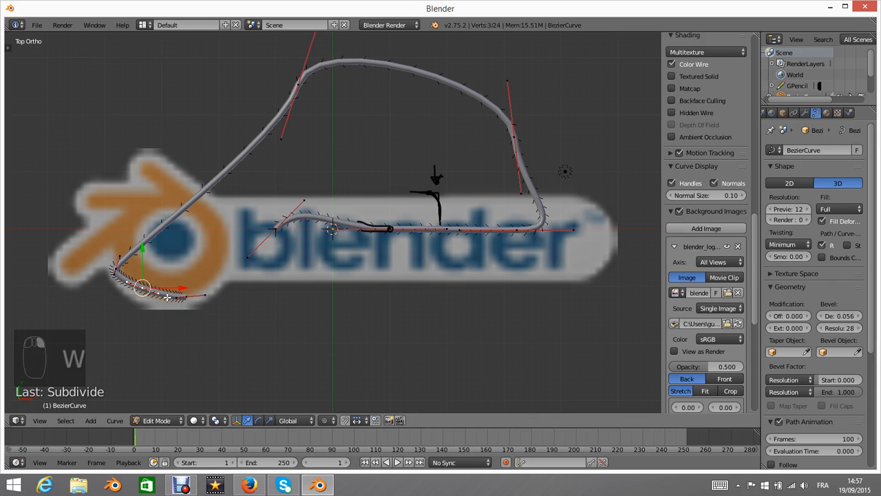
Delete the vertices of all curve control points except the three lying on the bottom of the logo's orange ring.
key("KP_Decimal")
scroll(216, 197, "down", 8)
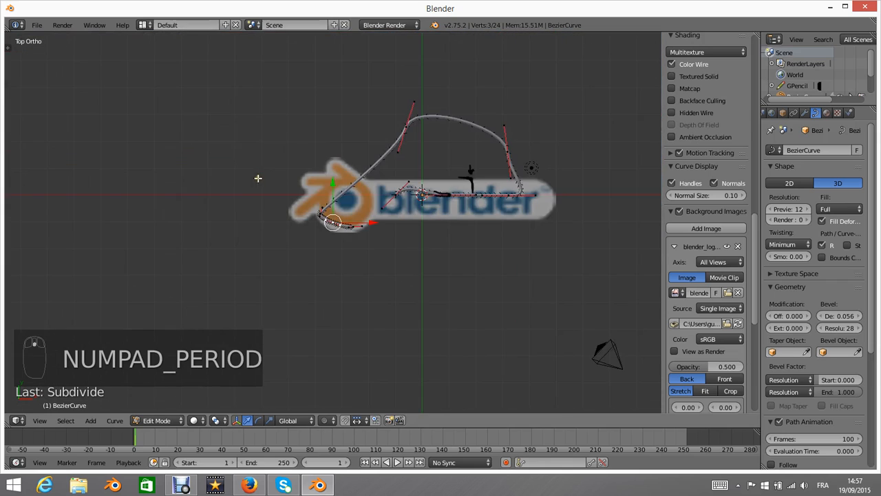
key("a")
key("a")
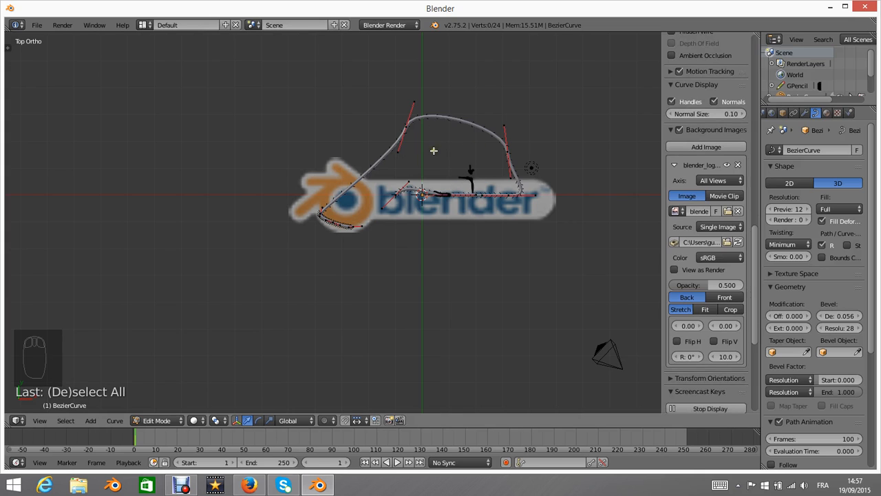
key("c")
mouse_move(404, 132)
left_mouse_down()
mouse_move(396, 153)
mouse_move(482, 197)
mouse_move(499, 194)
mouse_move(508, 179)
mouse_move(507, 140)
mouse_move(514, 209)
left_mouse_up()
right_click(540, 124)
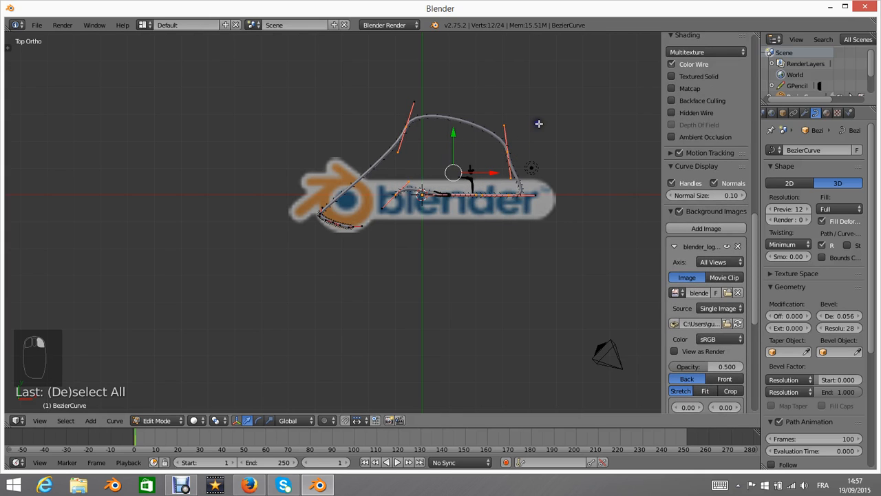
key("x")
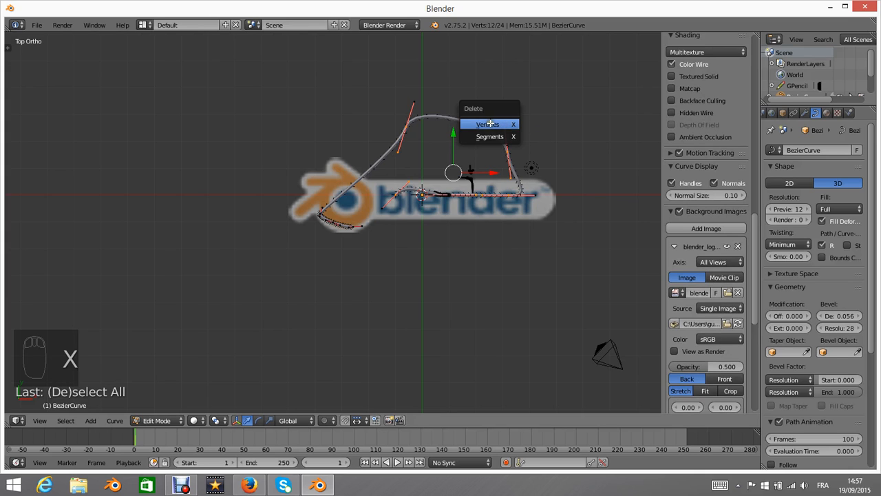
left_click(492, 124)
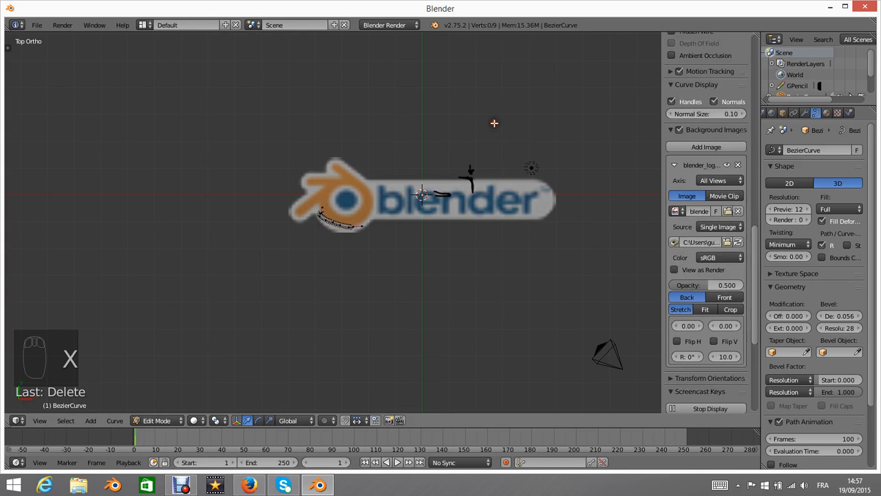
Extrude the curve's end point at the ring's lower left three times, up to the inner corner and out to the lower arm's tip.
scroll(320, 234, "up", 1)
right_click(319, 217)
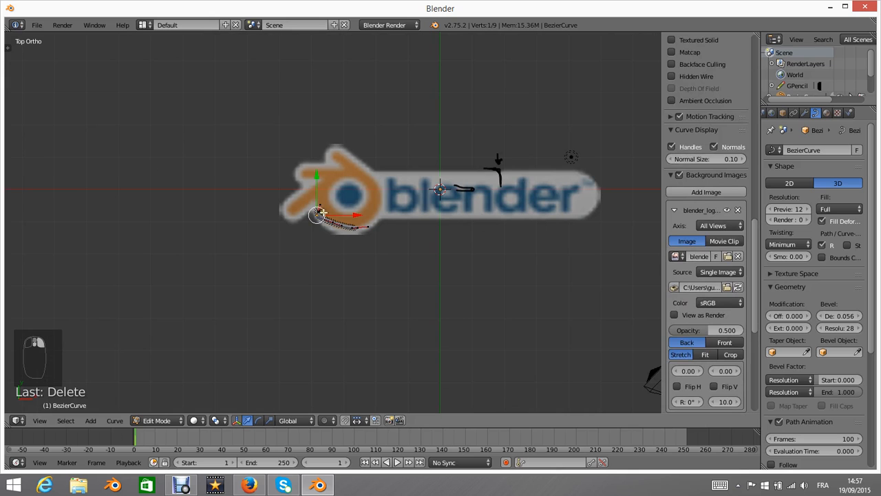
right_click(323, 214)
key("KP_Decimal")
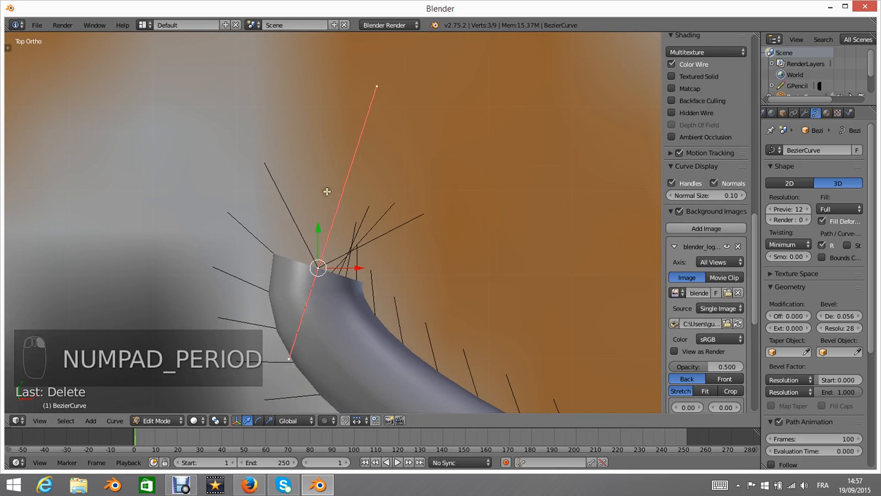
scroll(326, 191, "down", 6)
middle_click_drag(398, 199, 331, 216, "shift")
key("e")
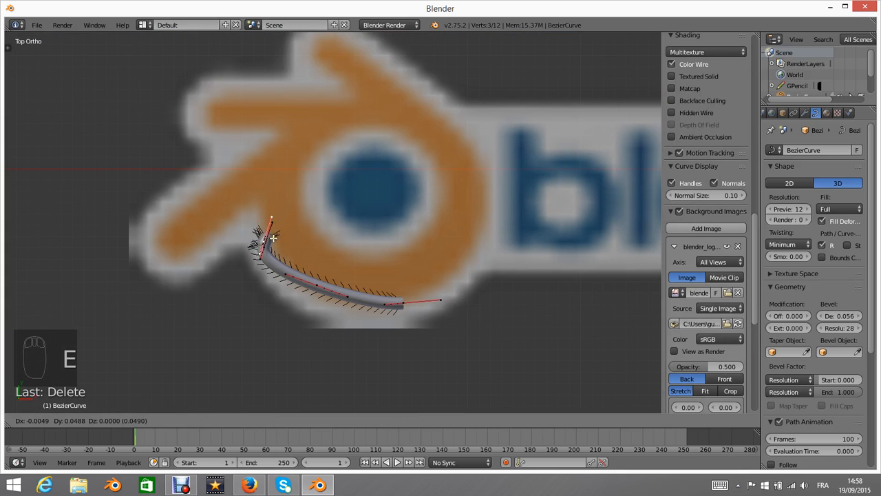
left_click(269, 196)
key("e")
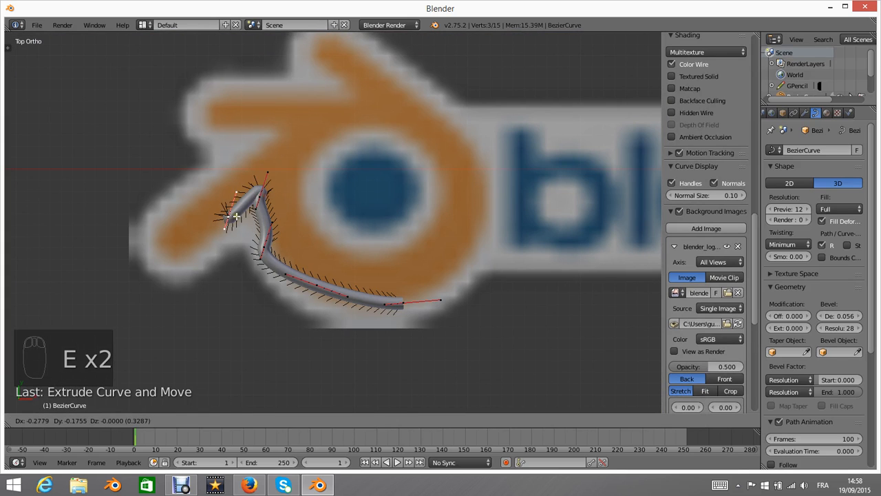
left_click(212, 219)
key("e")
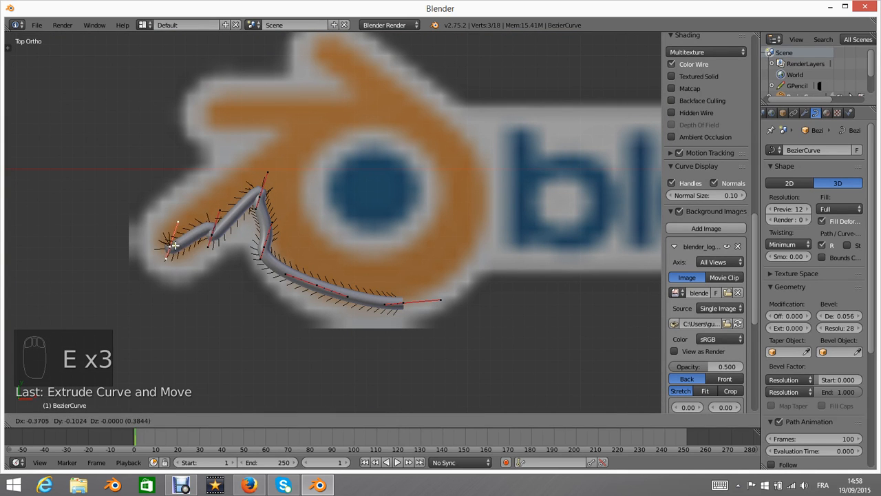
left_click(173, 246)
Rotate the handles of the lower arm's middle point and inner corner point so the tube bends smoothly along the arm's underside.
right_click(220, 232)
key("r")
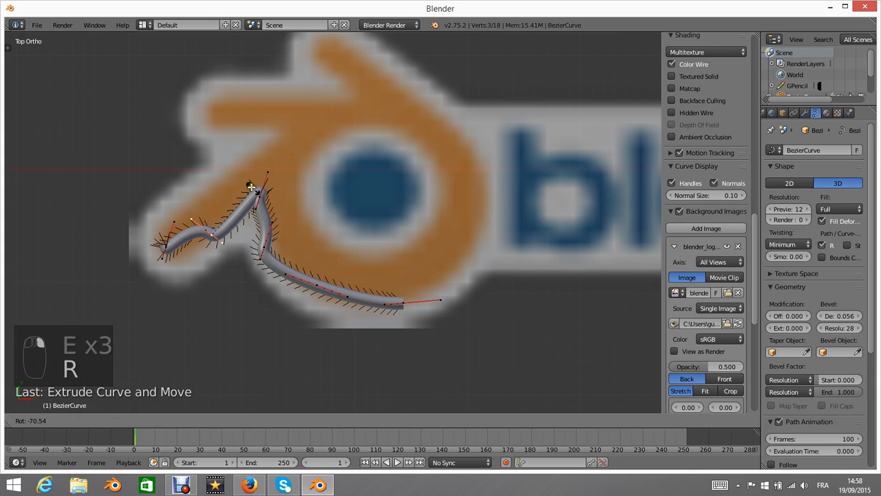
left_click(245, 215)
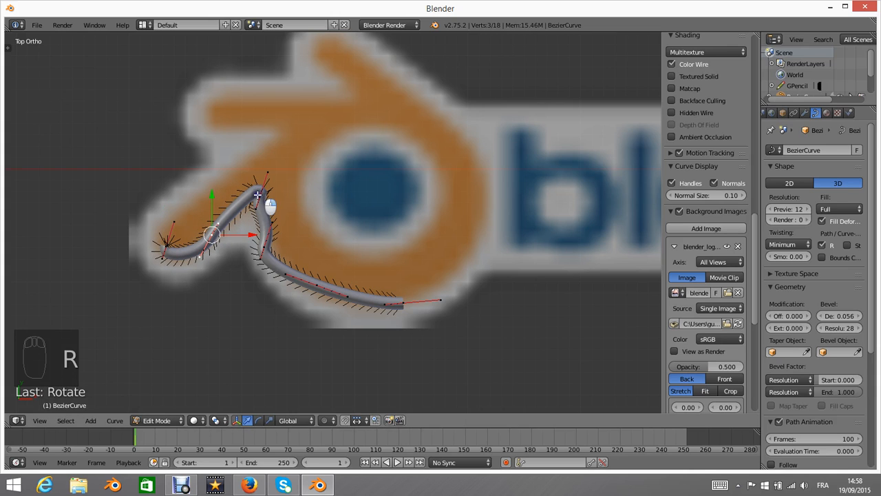
right_click(258, 197)
key("r")
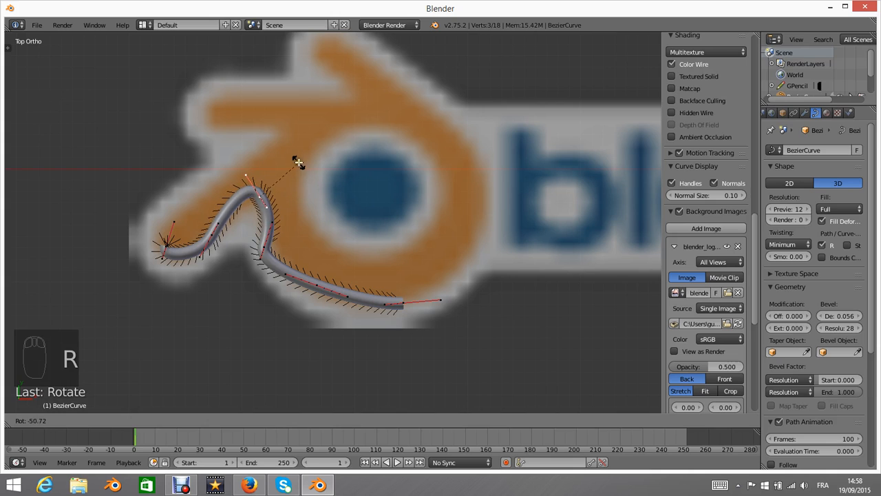
left_click(265, 166)
Extrude the lower arm's tip point three times, to the corner between the arms and to the lower and upper edges of the middle arm's tip.
right_click(165, 245)
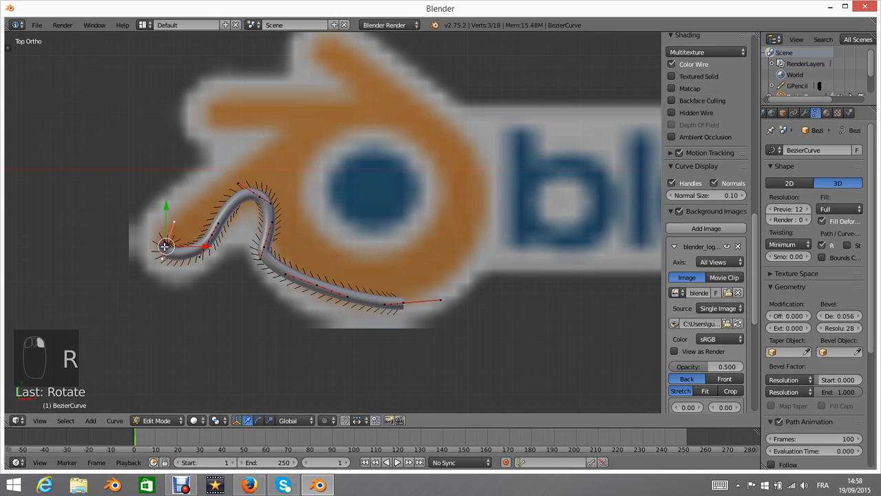
key("e")
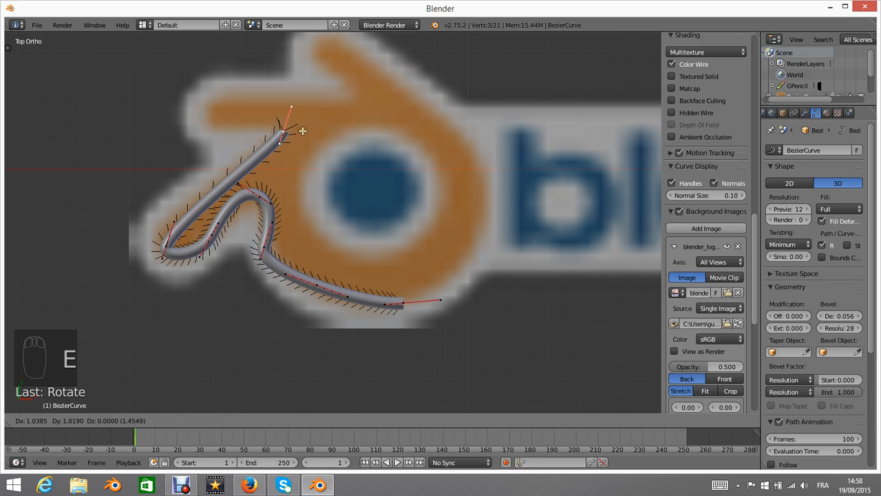
left_click(305, 134)
key("e")
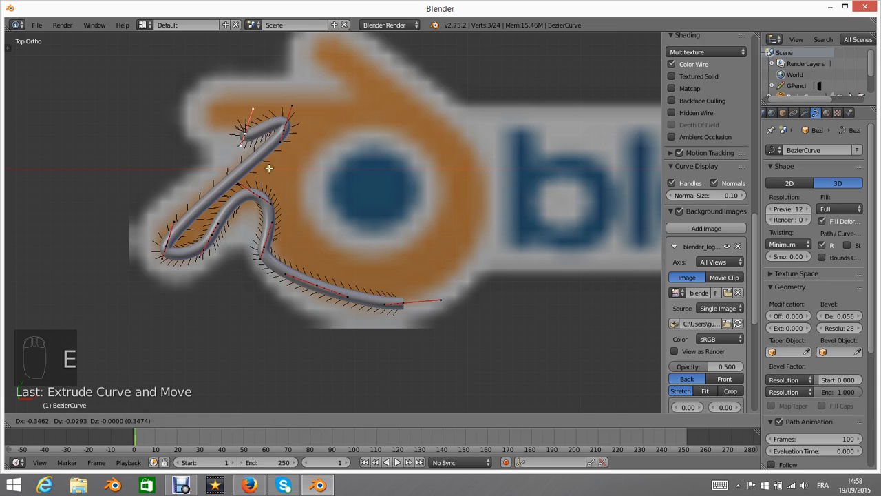
left_click(244, 157)
key("e")
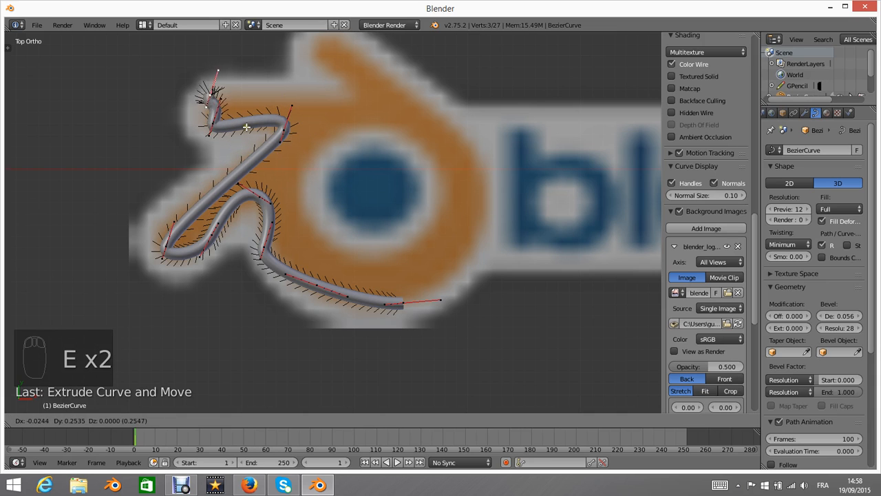
left_click(252, 126)
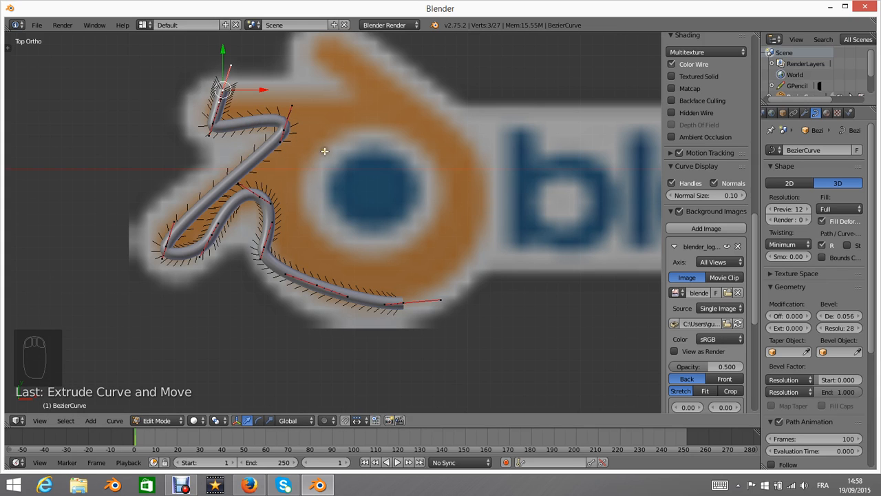
Rotate the end point's handles to horizontal and extrude a new point along the middle arm's upper edge to the top arm.
key("r")
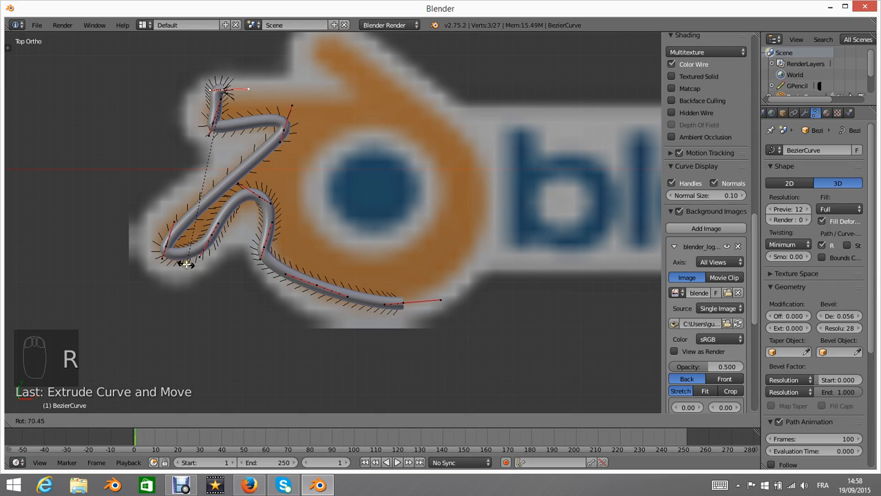
left_click(173, 260)
key("e")
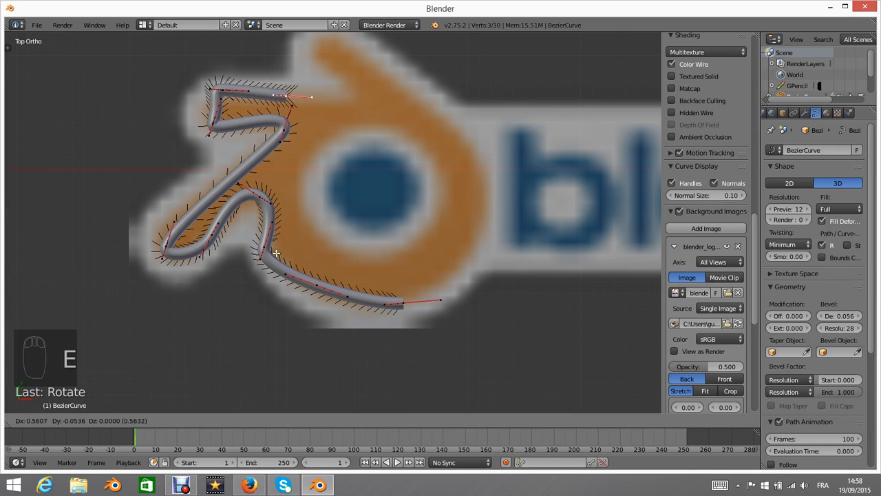
left_click(329, 248)
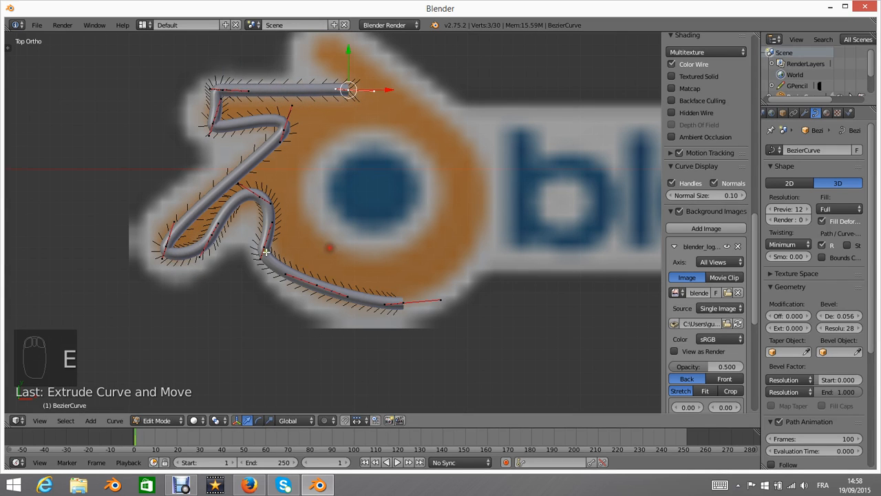
Scale down the handles of the two control points at the middle arm's tip.
right_click(209, 122)
key("s")
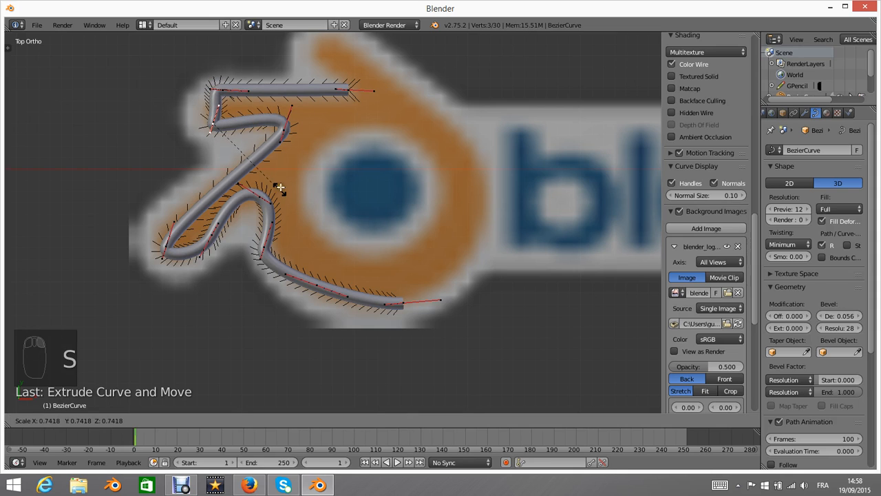
left_click(250, 161)
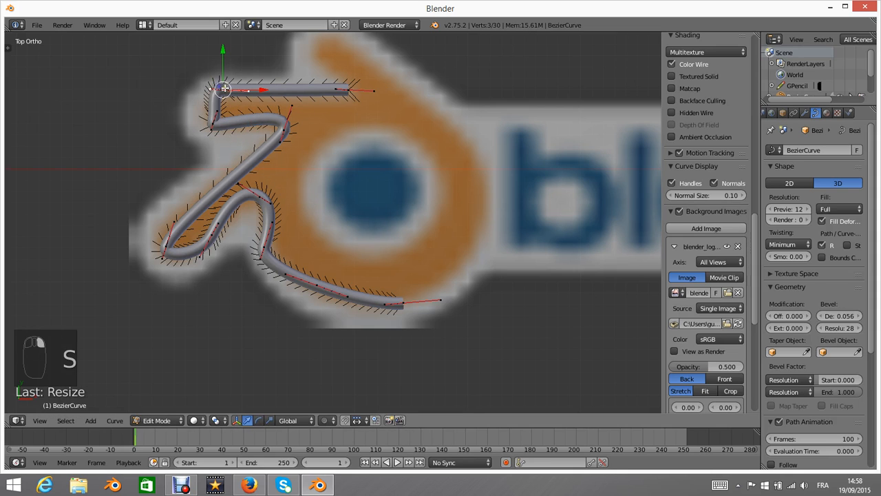
key("s")
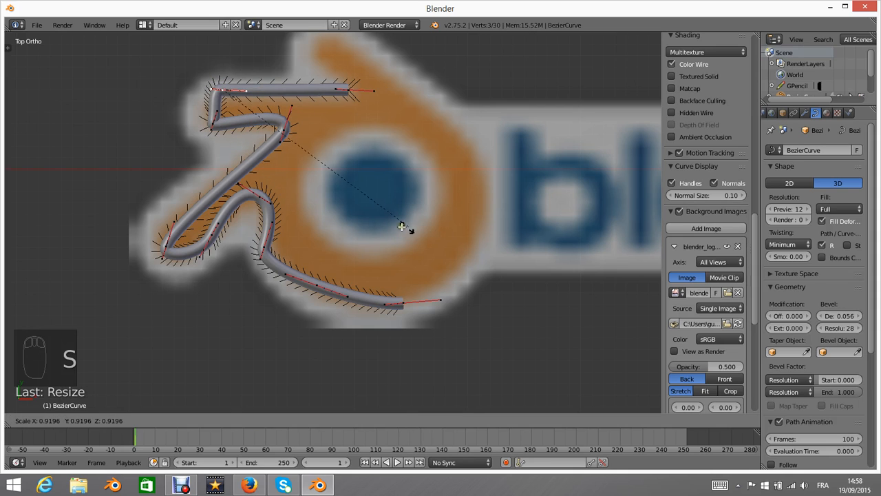
right_click(305, 191)
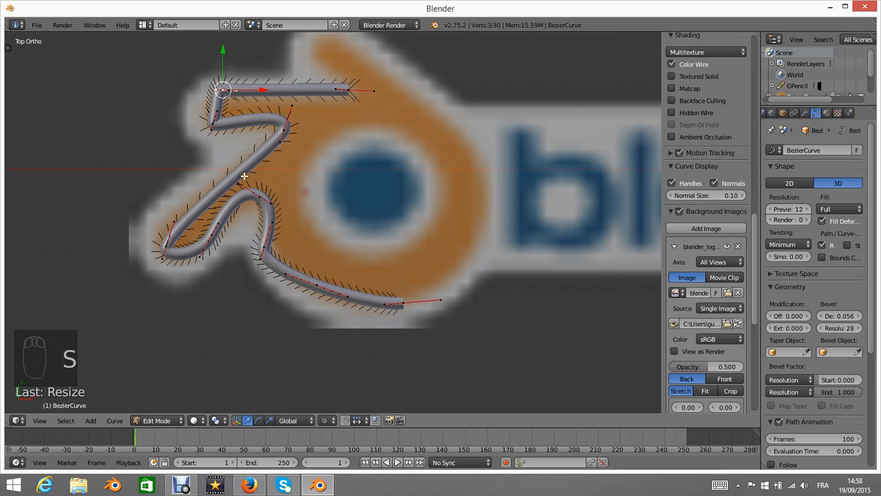
Subdivide the short curve segment between the two points at the middle arm's tip.
right_click(213, 122, "shift")
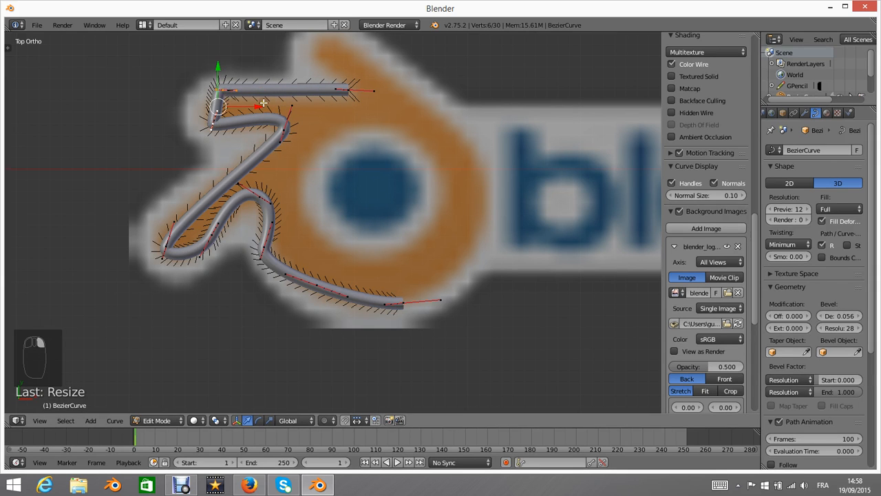
key("w")
left_click(244, 87)
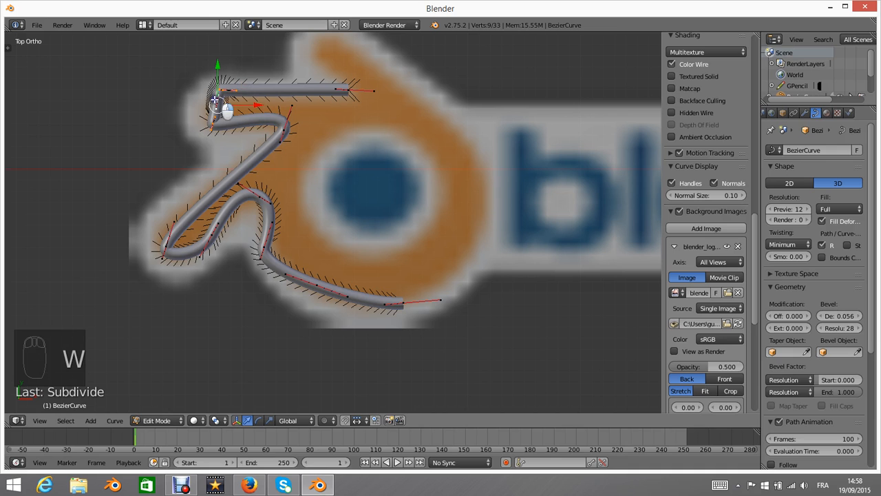
Move the new middle point outward to round the arm's tip and rotate the lower tip point's handles to horizontal.
left_click(217, 101)
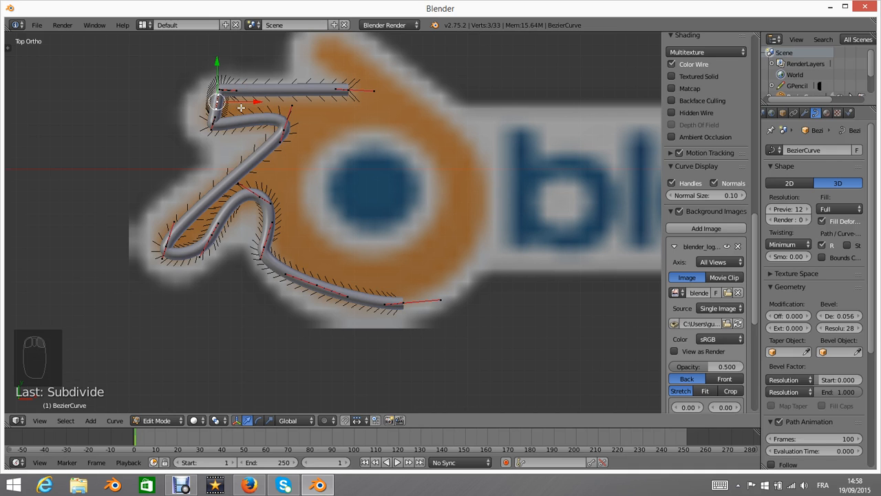
key("KP_Decimal")
scroll(348, 240, "down", 2)
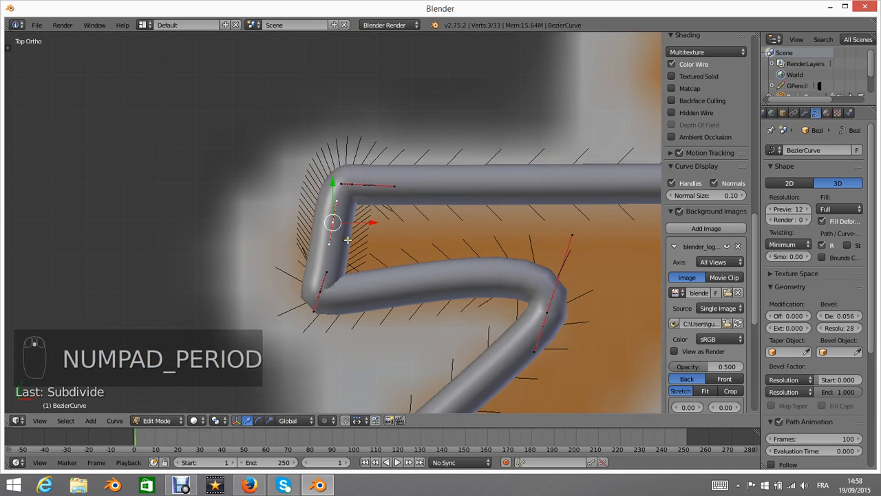
scroll(374, 255, "up", 3)
scroll(413, 265, "down", 1)
key("g")
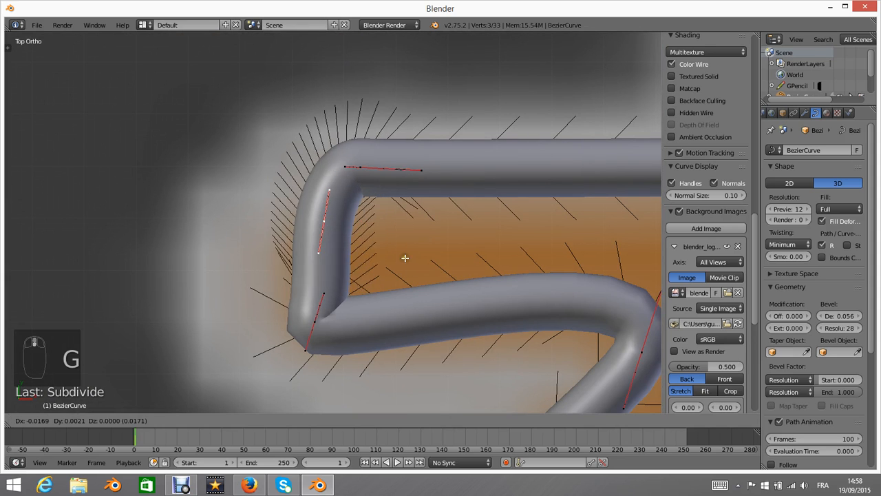
left_click(331, 281)
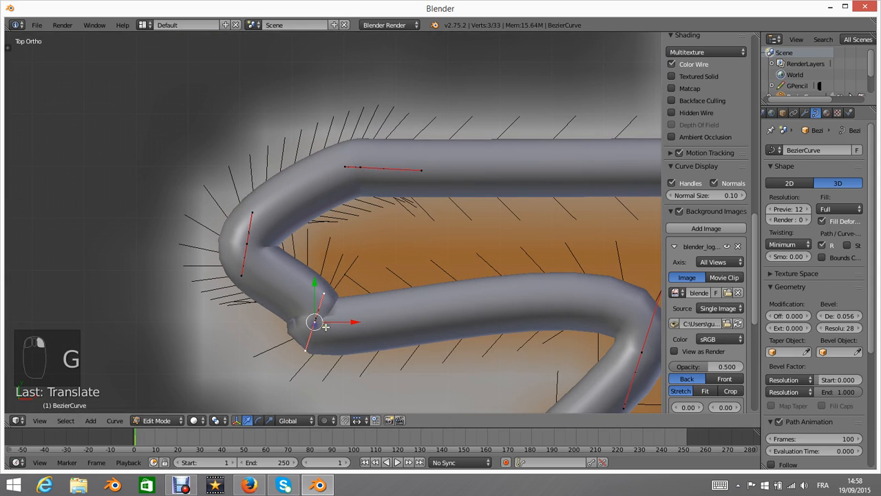
key("r")
left_click(325, 222)
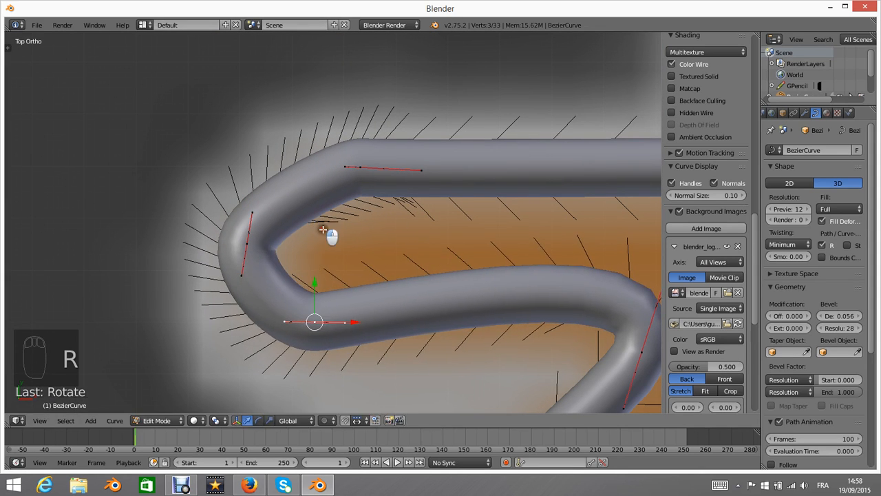
Move the curve's end point into the inner corner where the middle arm's upper edge meets the top arm.
scroll(275, 199, "down", 5)
scroll(409, 207, "up", 2)
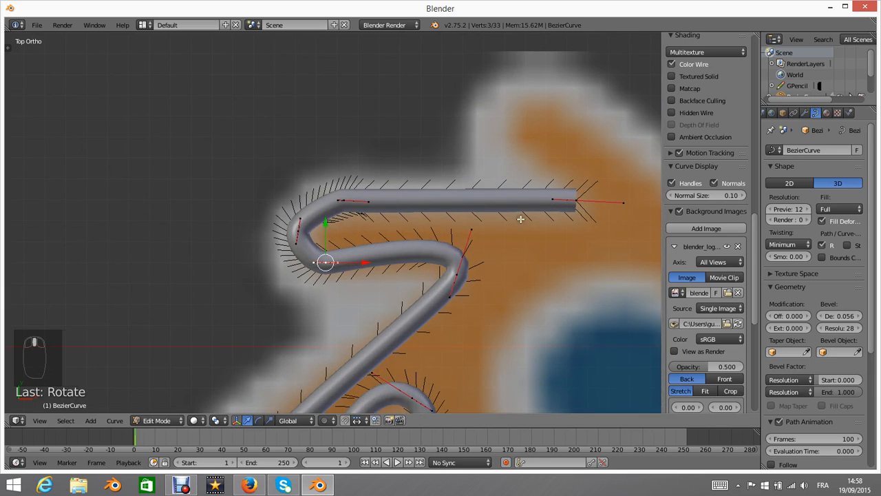
middle_click_drag(522, 220, 375, 235, "shift")
right_click(382, 228)
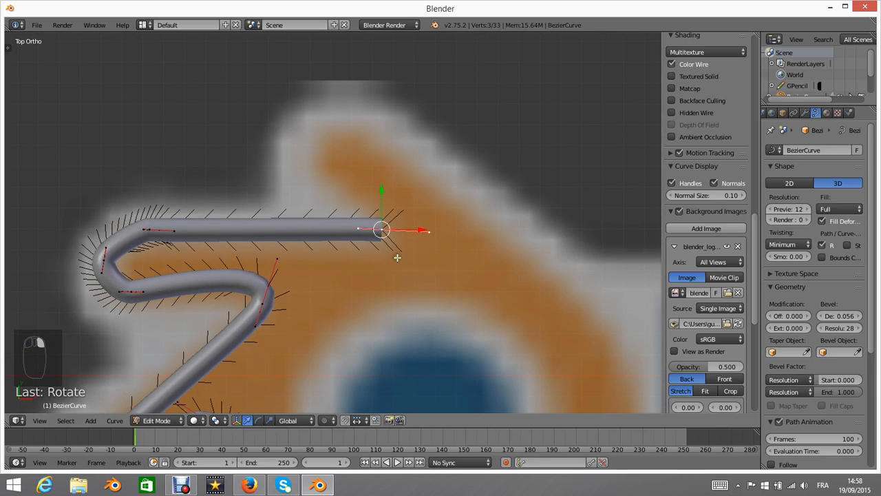
key("g")
left_click(415, 263)
Extrude three points around the top arm: the tip's lower side, the tip's upper side and the shoulder beside the letter b.
key("e")
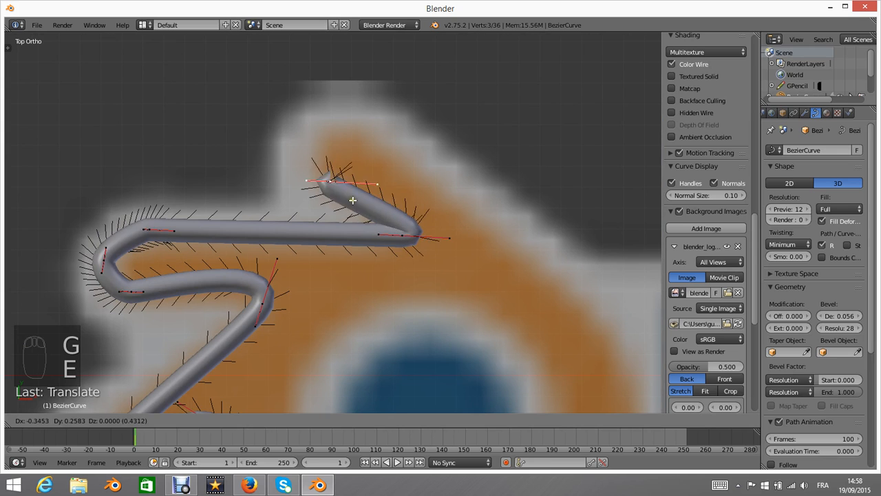
left_click(350, 195)
key("e")
left_click(394, 147)
key("e")
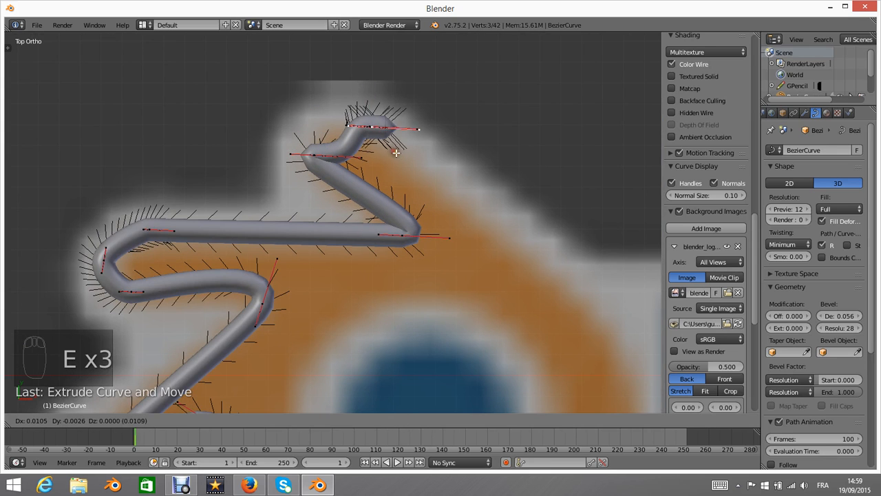
left_click(591, 340)
Rotate the shoulder point's handles and extrude a new point down the body's right side to its lower right.
scroll(542, 208, "down", 5)
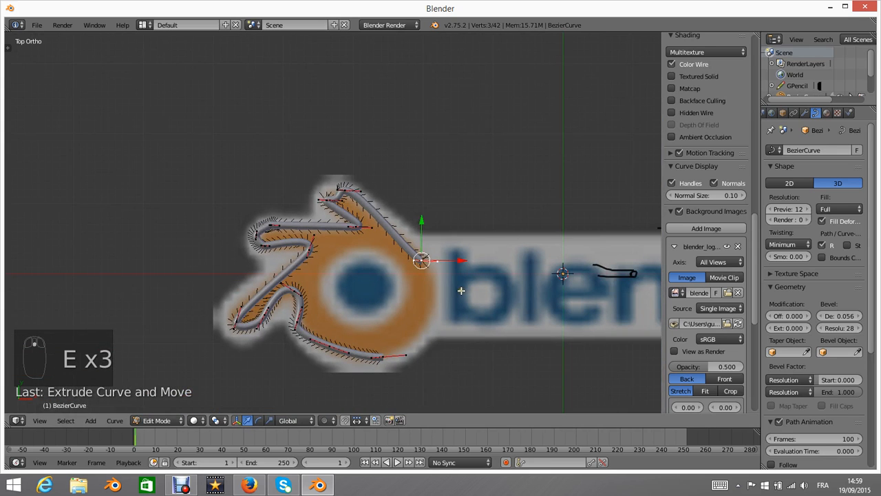
key("r")
left_click(441, 292)
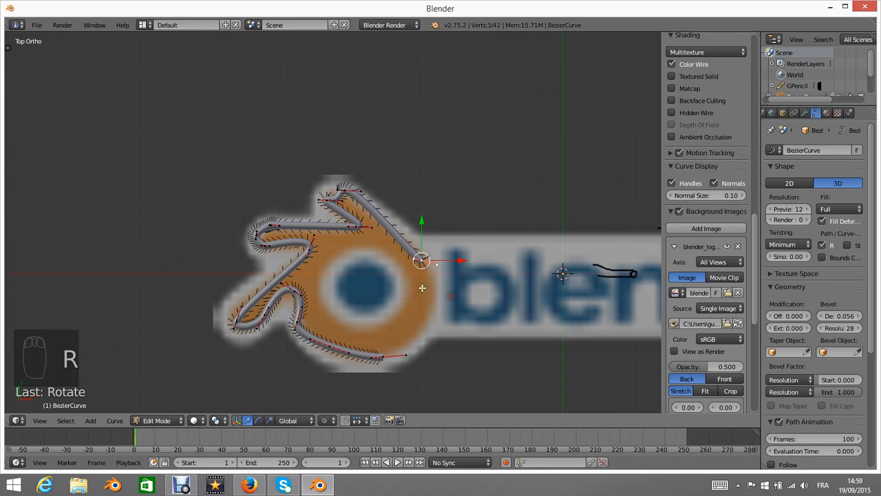
key("e")
left_click(448, 378)
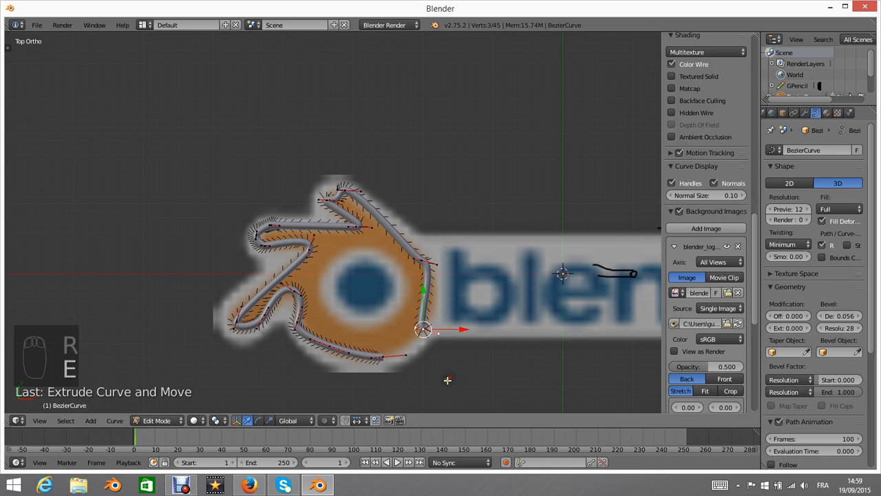
Close the outline by making a segment between the curve's two end points at the body's lower right.
right_click(385, 353, "shift")
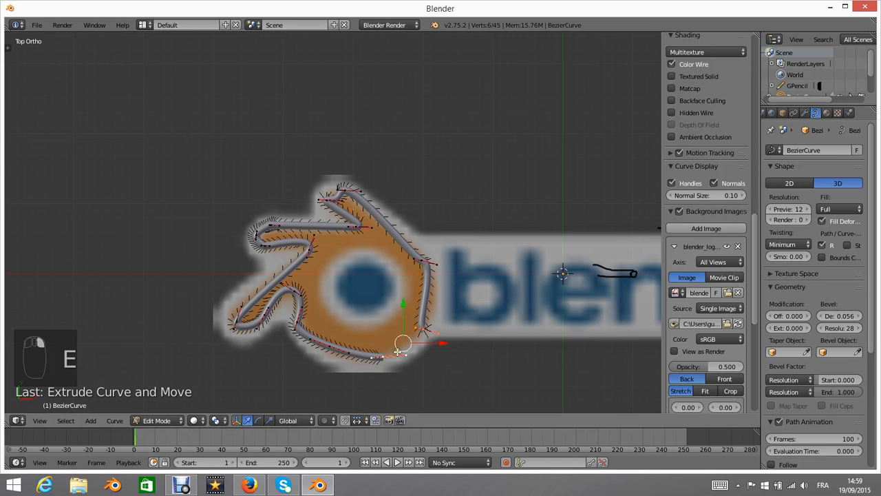
key("f")
scroll(431, 337, "up", 3)
scroll(446, 283, "down", 2)
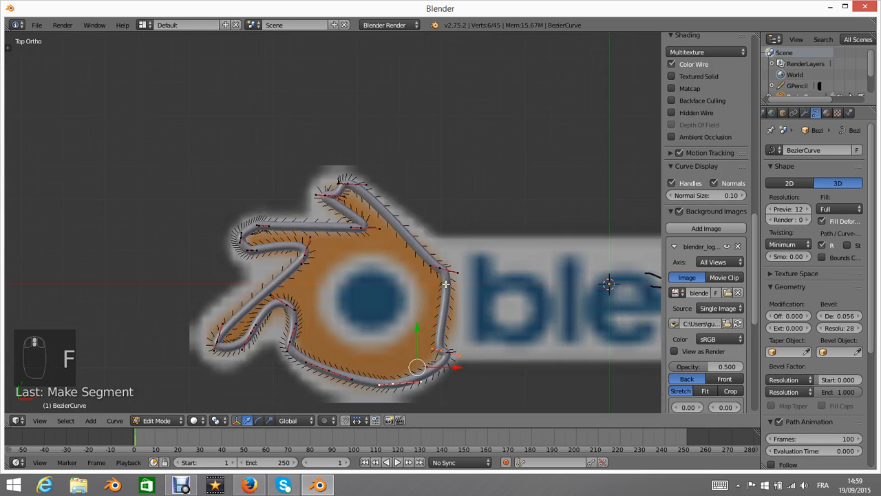
Rotate the handles of the lower-right body point to follow the round outline and scale them down.
right_click(452, 351)
key("KP_Decimal")
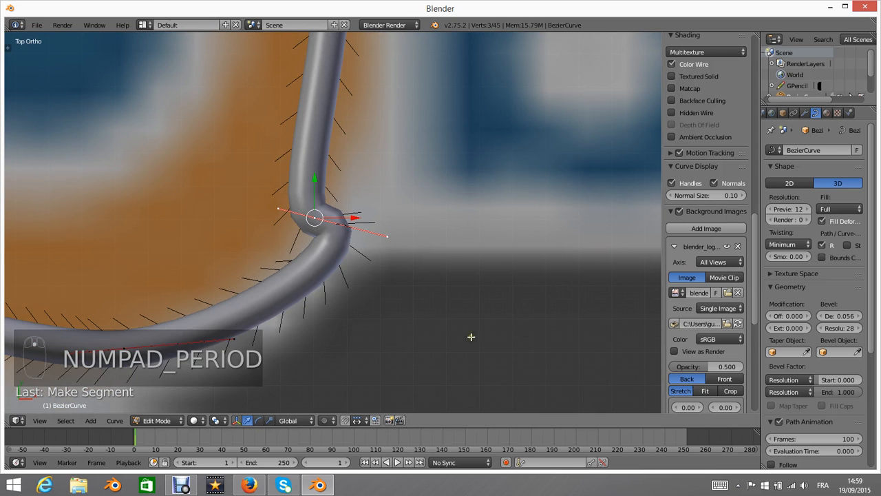
key("r")
key("r")
left_click(183, 311)
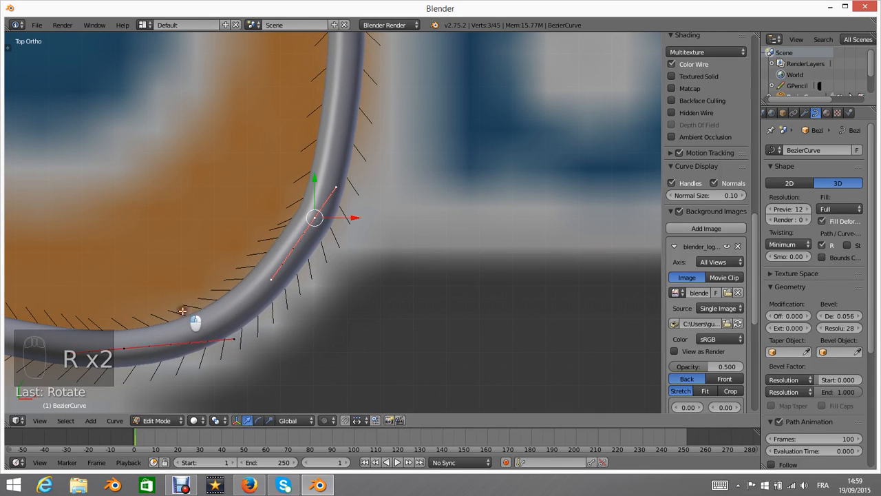
key("s")
left_click(330, 309)
Rotate the handles of the shoulder point beside the letter b along the outline and scale them to about 0.55.
scroll(350, 277, "down", 4)
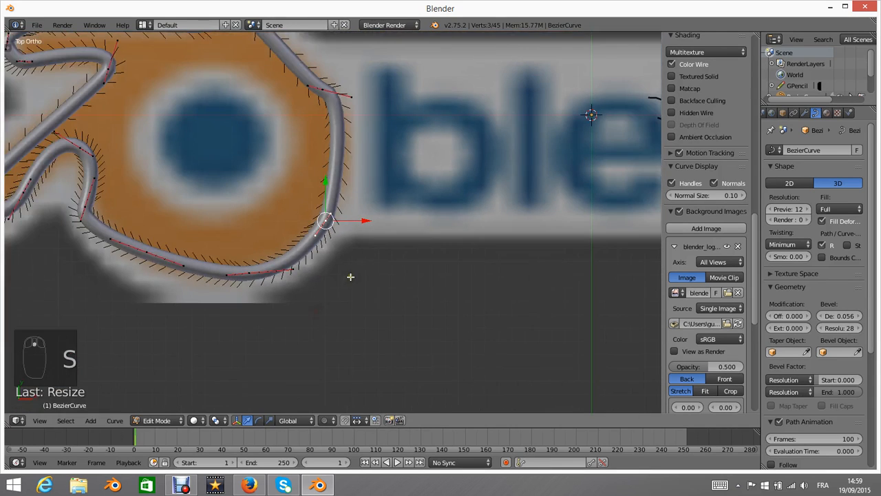
scroll(338, 173, "up", 8)
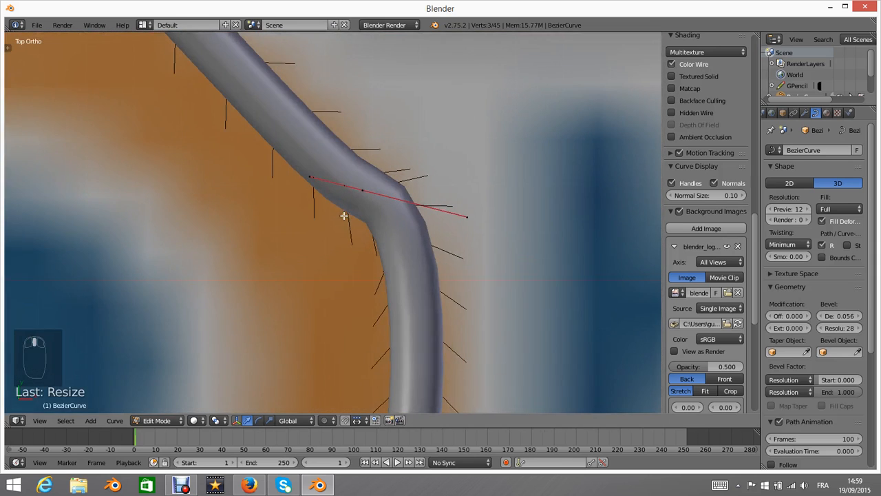
middle_click_drag(372, 196, 364, 191, "shift")
right_click(349, 183)
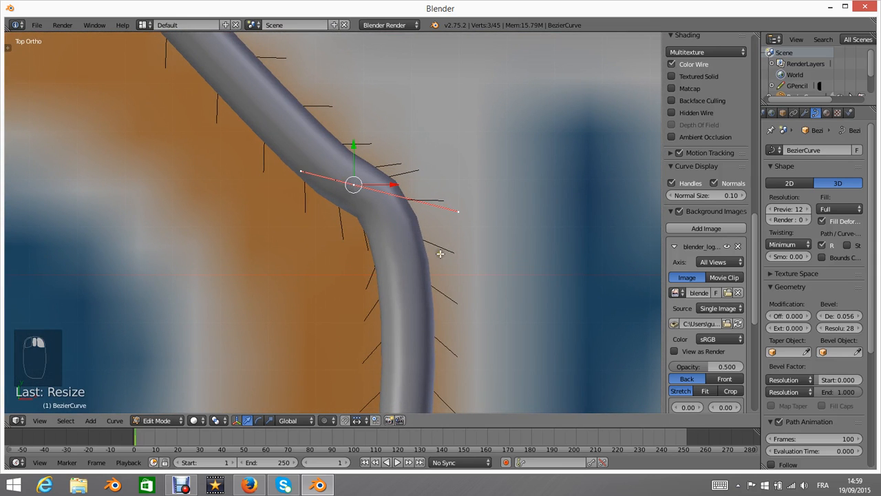
key("r")
left_click(352, 293)
key("s")
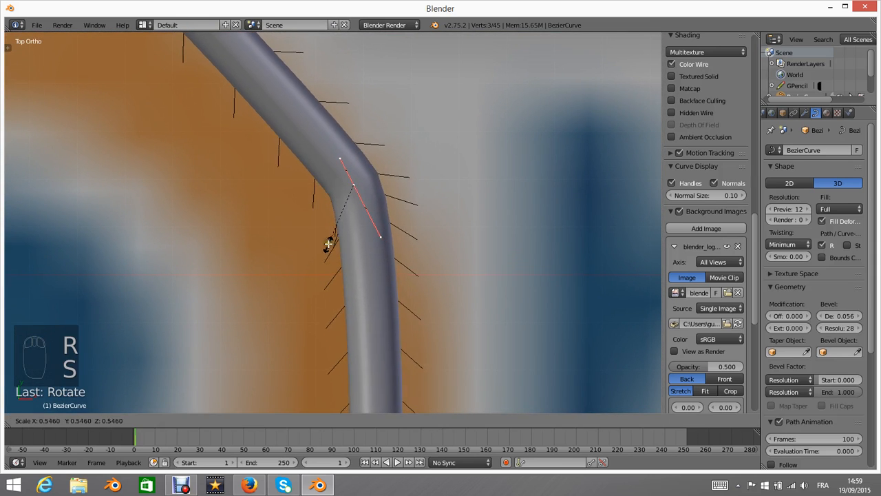
left_click(328, 243)
Subdivide the segment on the body's right side and move the new middle point outward to the orange edge.
scroll(367, 227, "down", 8)
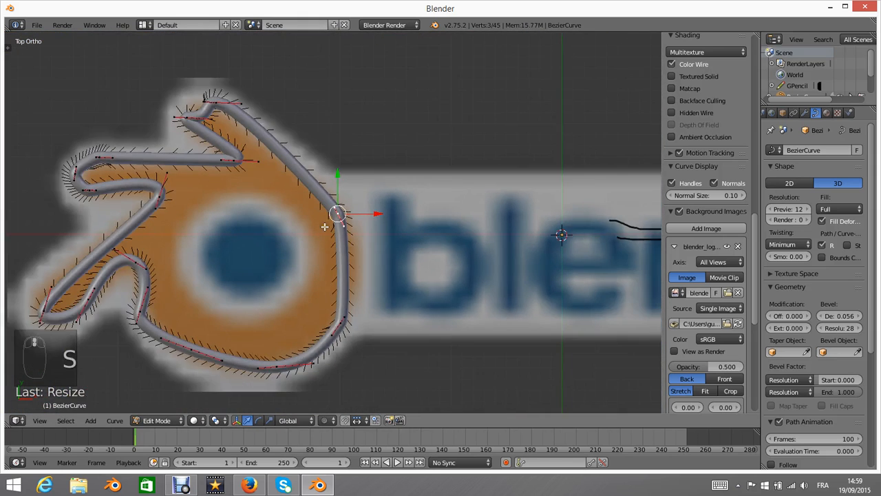
scroll(324, 226, "up", 2)
right_click(342, 366, "shift")
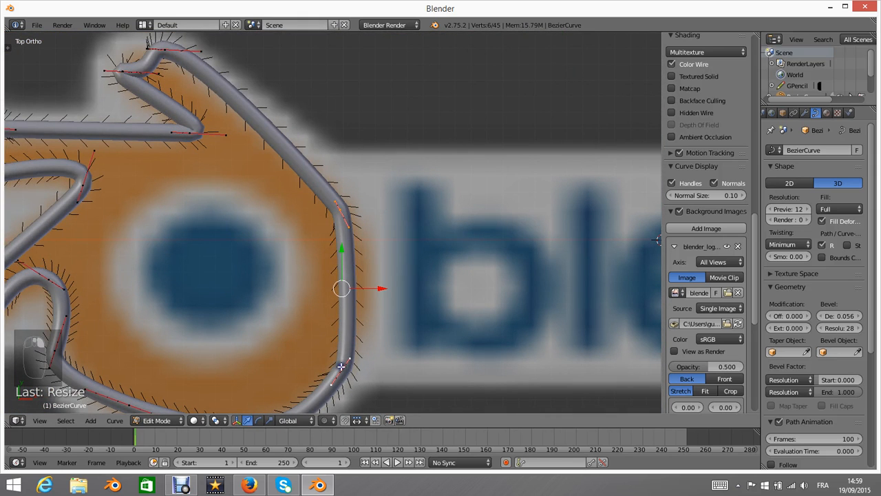
key("w")
left_click(319, 263)
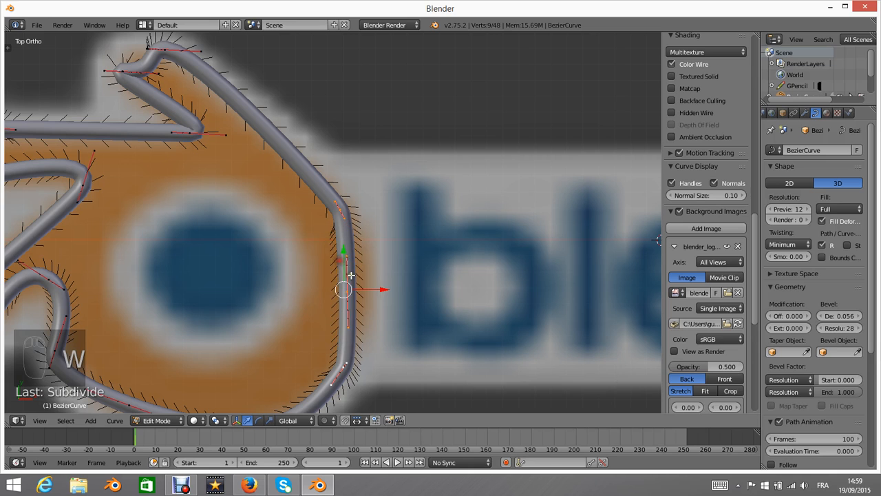
right_click(353, 297)
left_click_drag(398, 292, 411, 298)
Rotate the handles of the top arm's left tip point about -90 degrees and scale them to about 0.58.
scroll(383, 181, "down", 1)
scroll(384, 181, "down", 1)
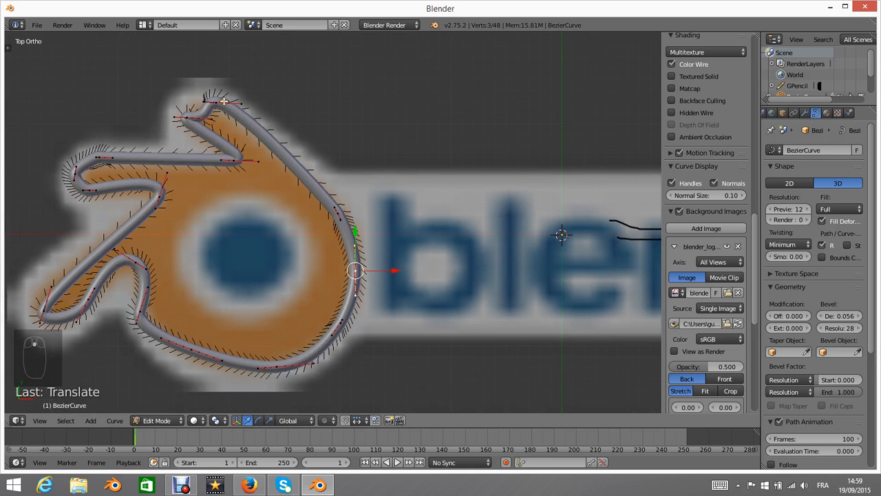
right_click(219, 101)
key("KP_Decimal")
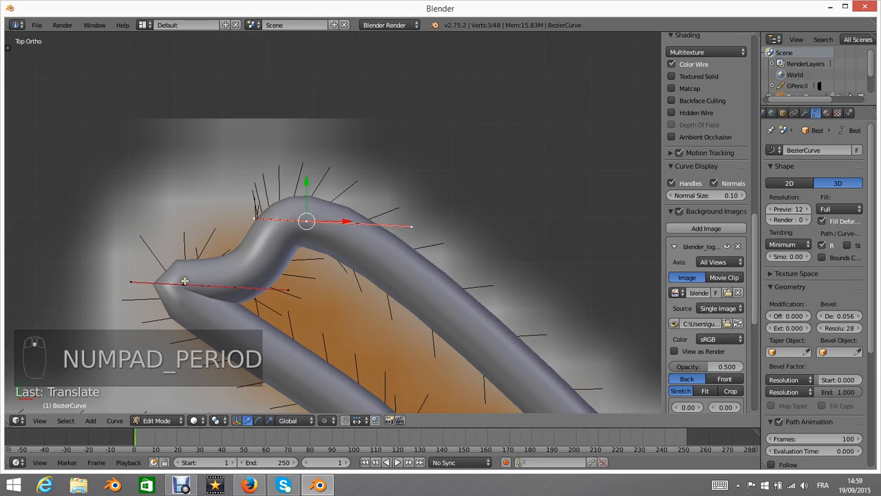
right_click(184, 281)
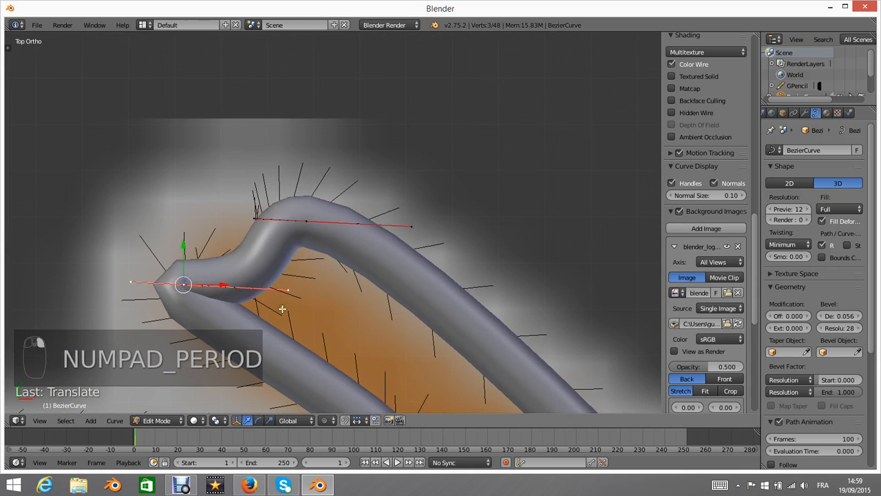
key("r")
key("r")
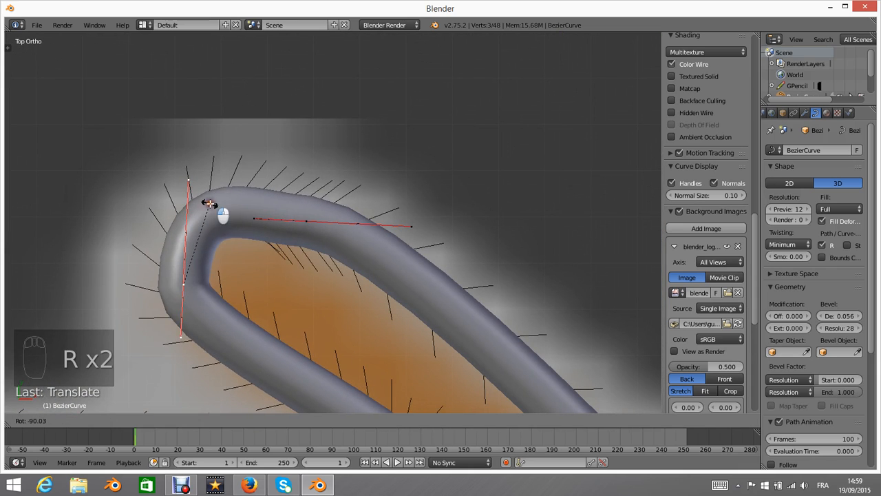
left_click(210, 203)
key("s")
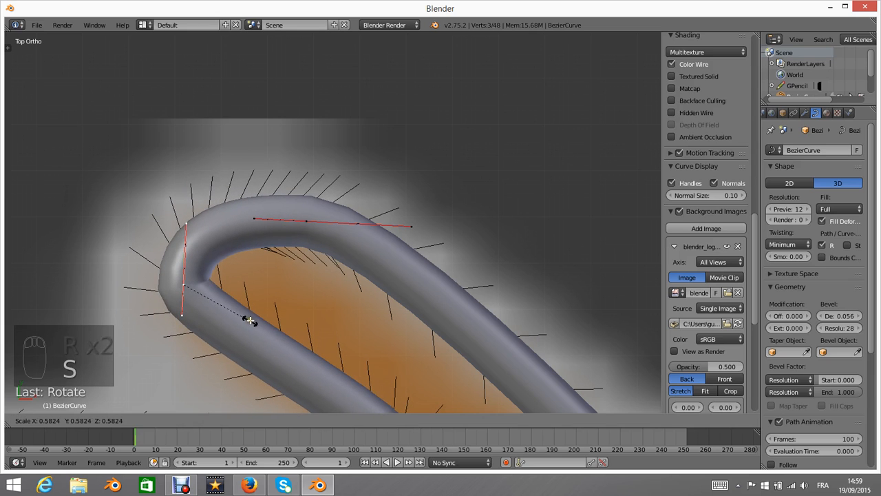
left_click(249, 320)
Scale down the handles of the upper control point at the top arm's tip.
right_click(306, 221)
key("s")
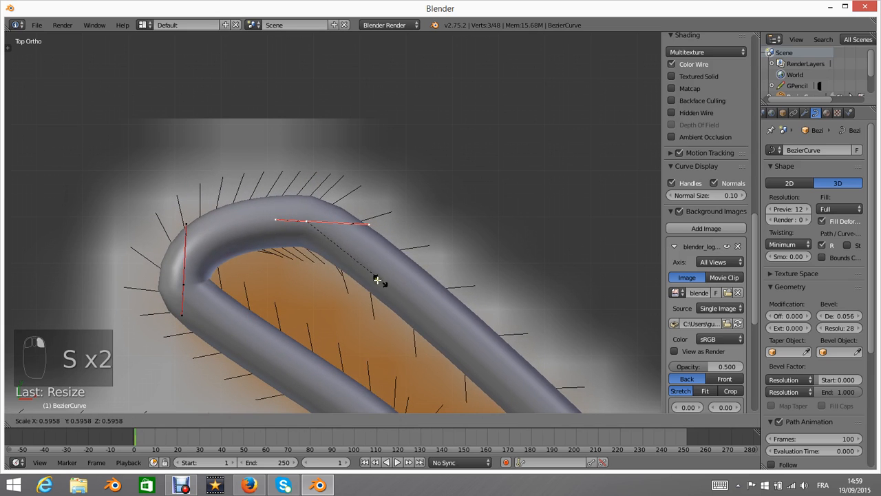
left_click(356, 277)
Round the lower arm's tip by rotating the tip point's handles to lean outward and rescaling them larger.
scroll(395, 152, "down", 8)
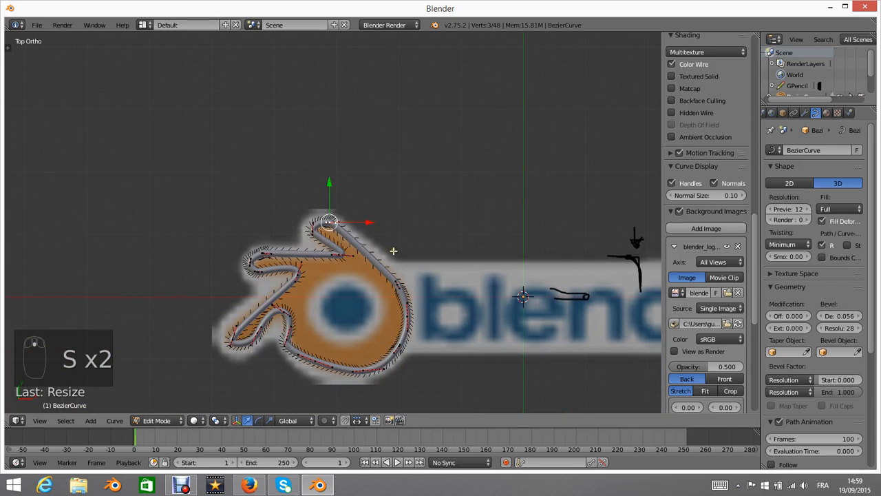
right_click(232, 336)
key("KP_Decimal")
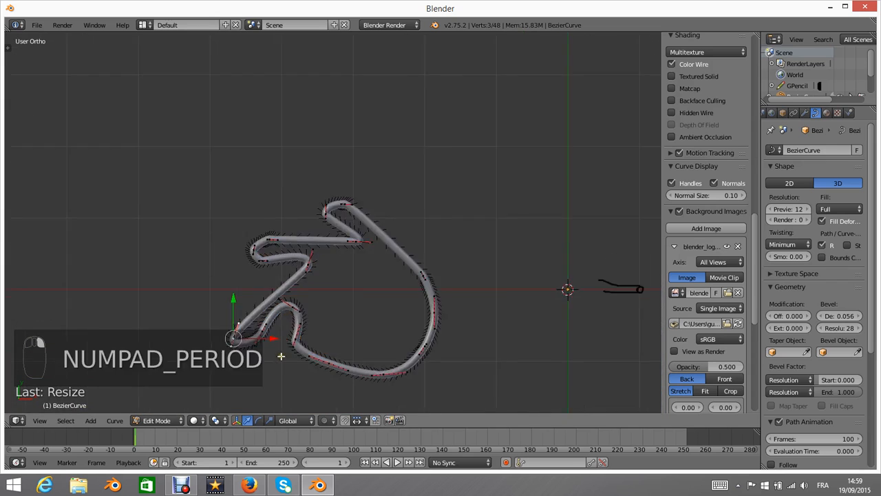
key("s")
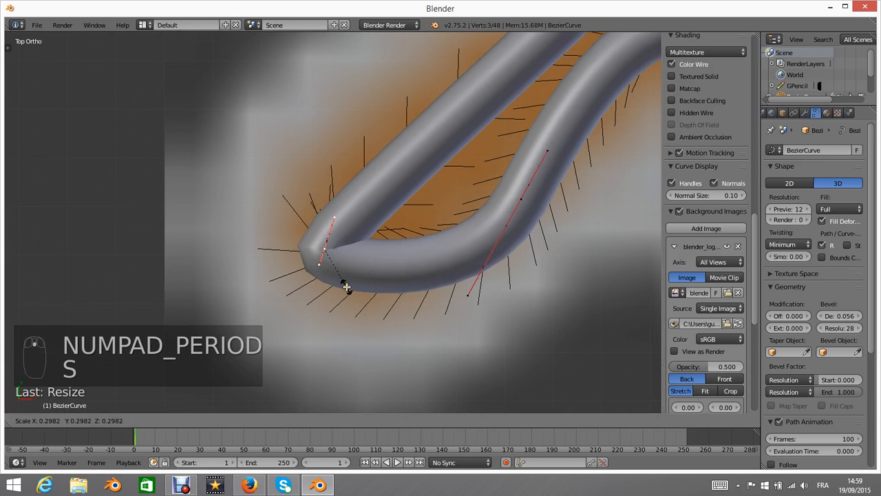
key("r")
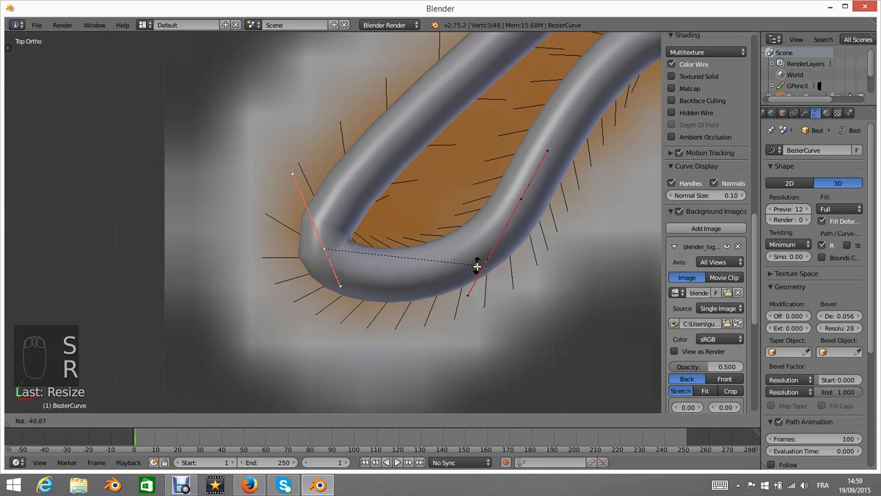
left_click(484, 290)
key("s")
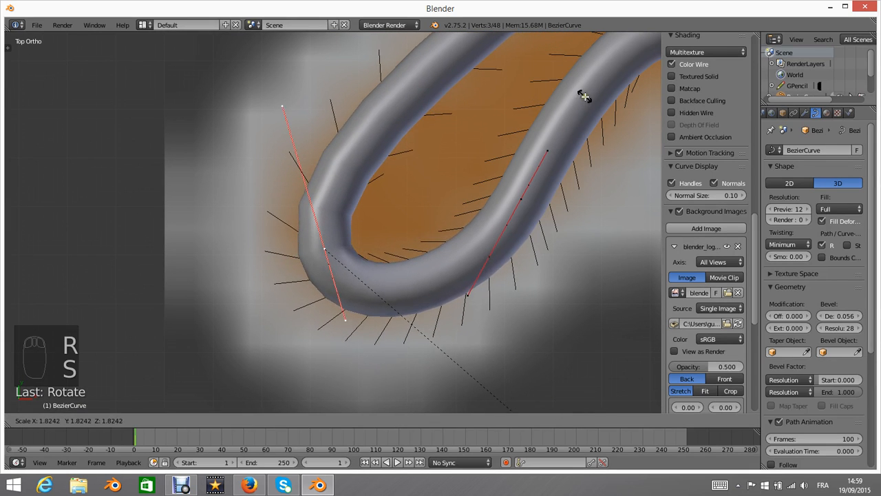
left_click(598, 120)
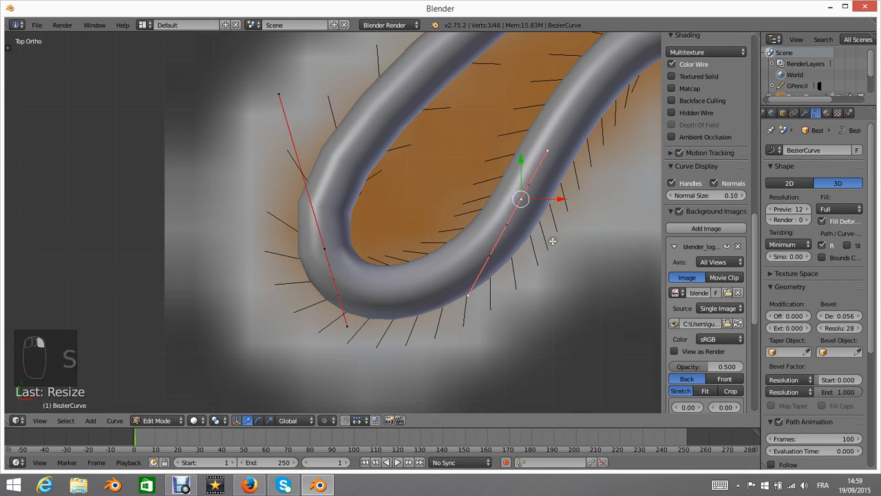
Rotate the handles of the point where the lower arm joins the body and move it inward along the orange edge.
scroll(616, 288, "down", 4)
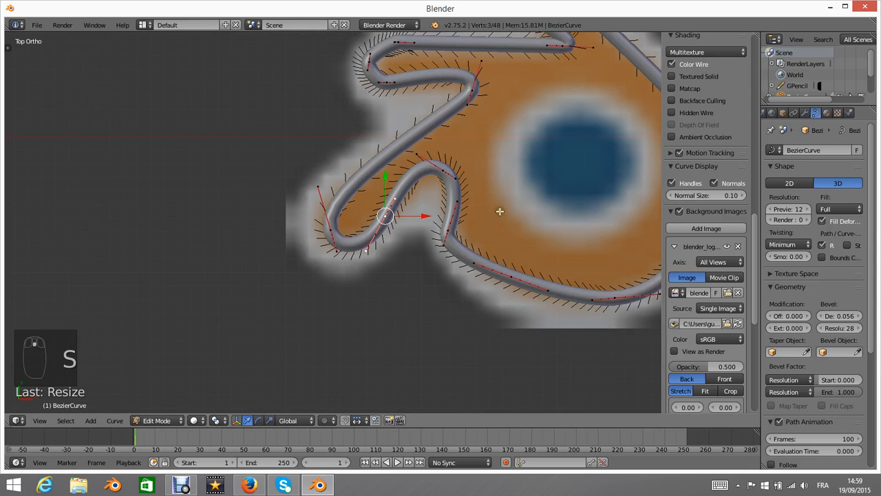
right_click(448, 227)
key("KP_Decimal")
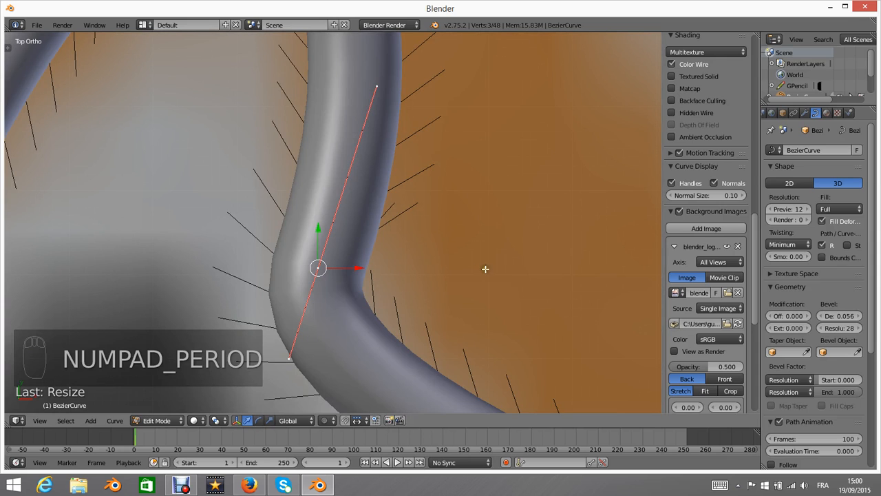
key("r")
key("r")
left_click(485, 170)
key("g")
left_click(436, 186)
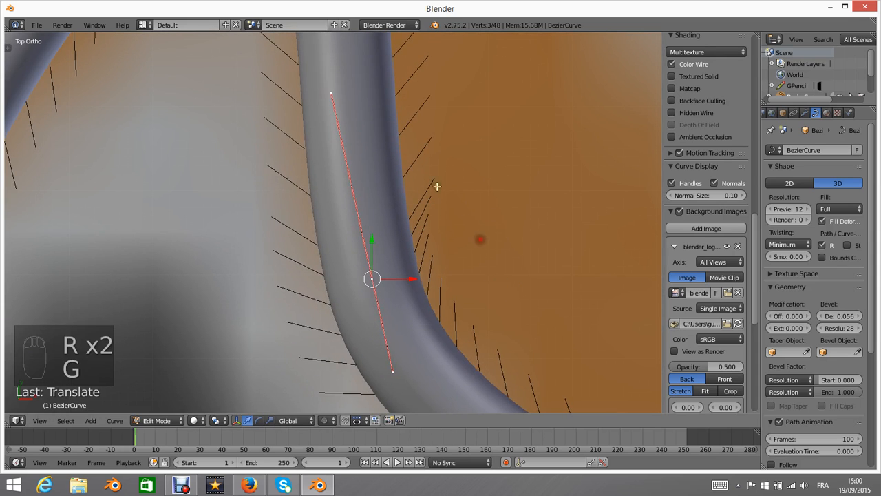
Move the control point at the lower left of the logo's round body outward along the orange edge and return to Object Mode.
scroll(436, 186, "down", 11)
right_click(392, 277)
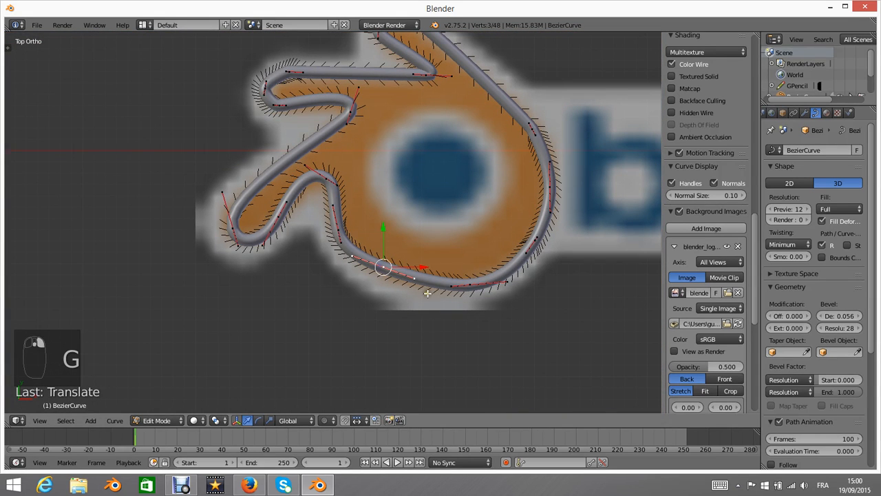
key("KP_Decimal")
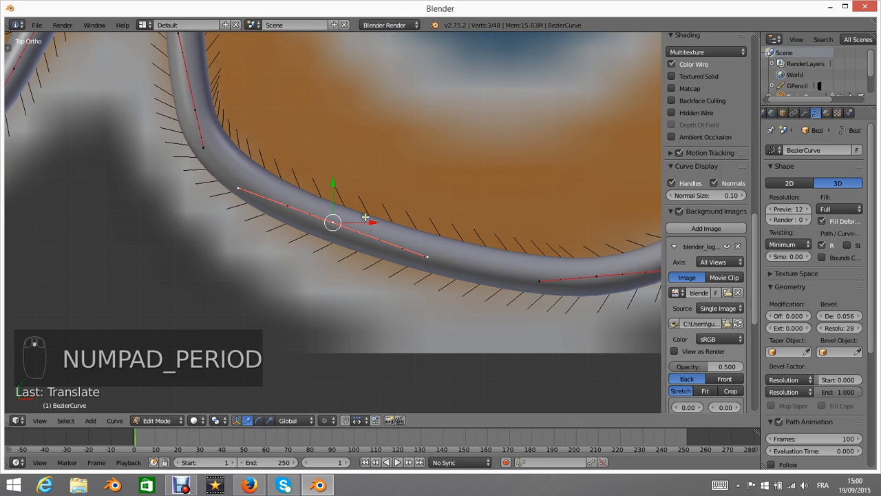
key("g")
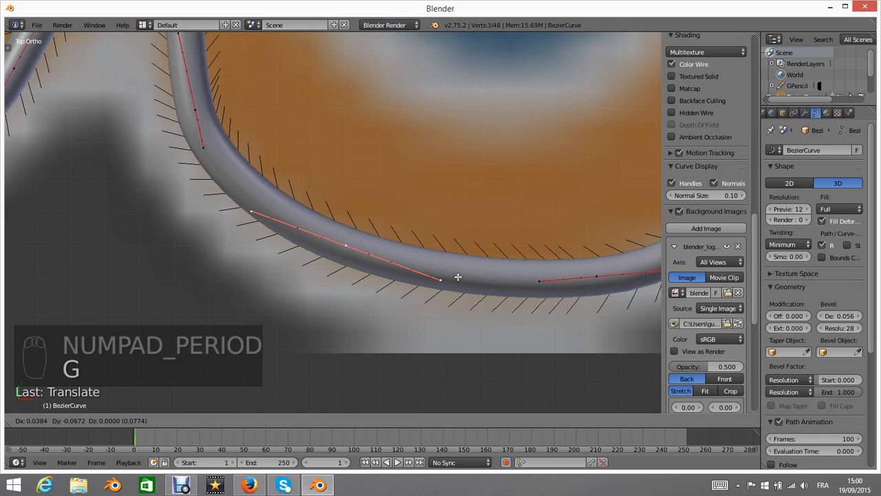
left_click(453, 271)
key("Tab")
Set the logo curve's bevel depth to 0.091 and its bevel resolution to 9.
scroll(439, 199, "down", 6)
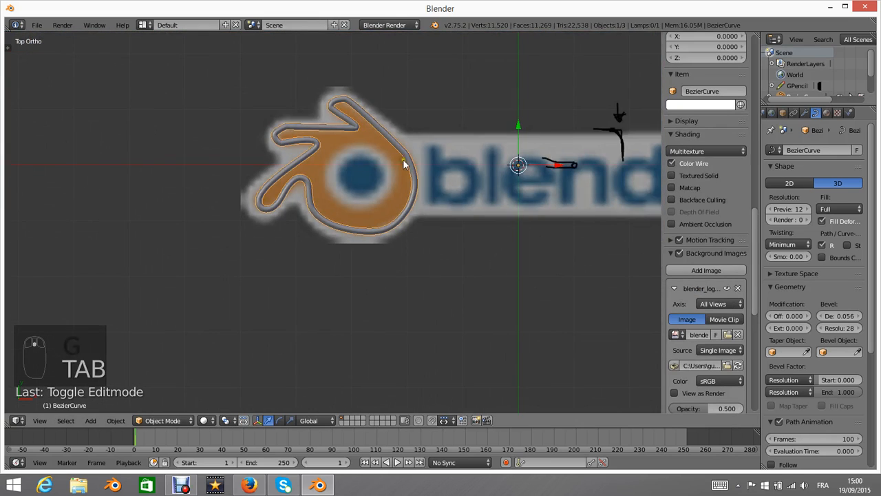
scroll(340, 119, "up", 1)
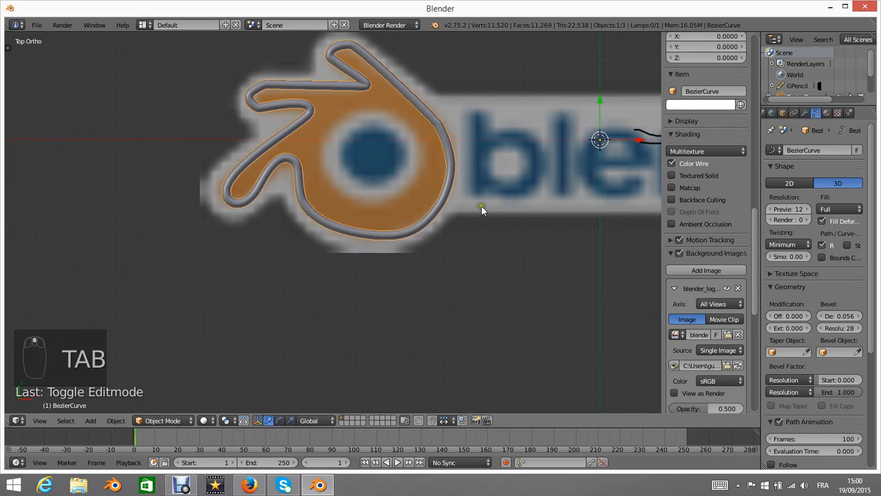
key("KP_Decimal")
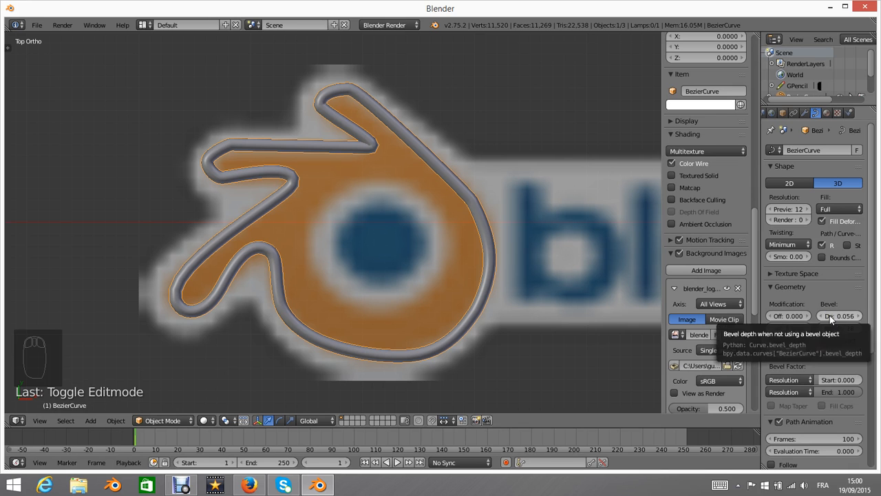
left_click_drag(831, 315, 836, 292)
Try extruding the logo curve by 1.990 and examine the resulting walls from an angled view.
scroll(840, 278, "down", 5)
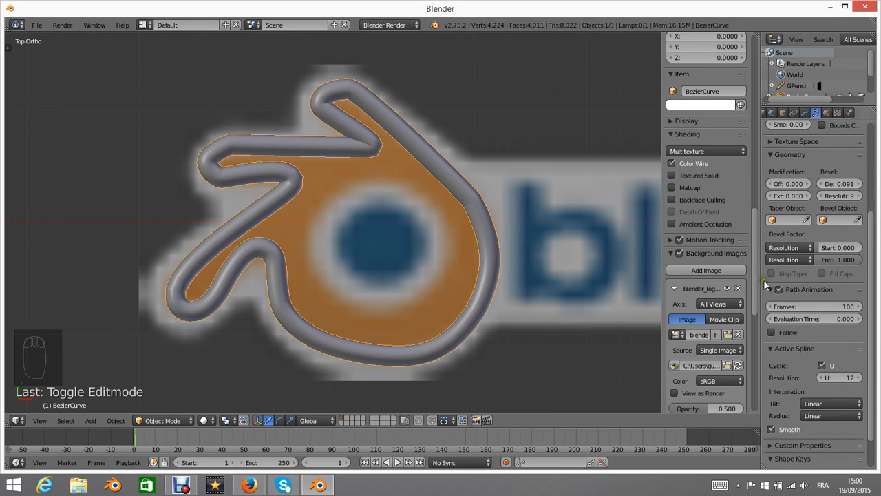
scroll(802, 212, "down", 2)
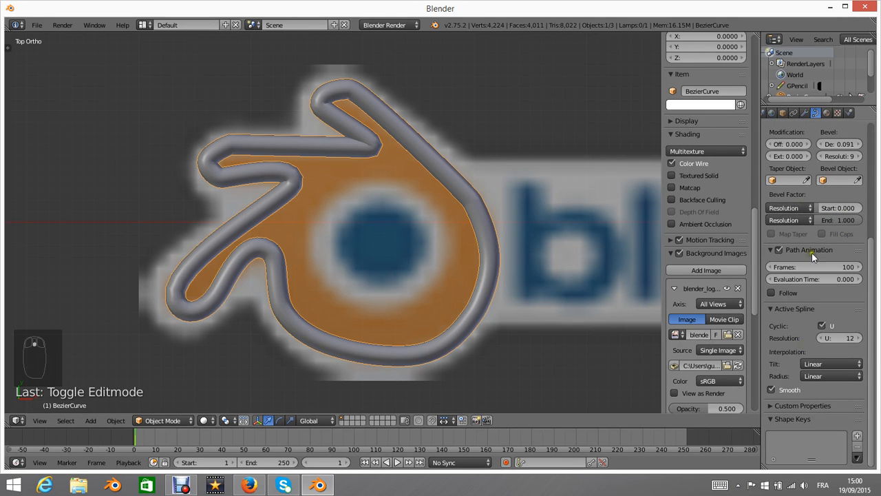
scroll(809, 255, "up", 3)
left_click_drag(776, 222, 205, 218)
mouse_move(557, 196)
left_mouse_down()
mouse_move(666, 198)
mouse_move(46, 194)
mouse_move(541, 197)
left_mouse_up()
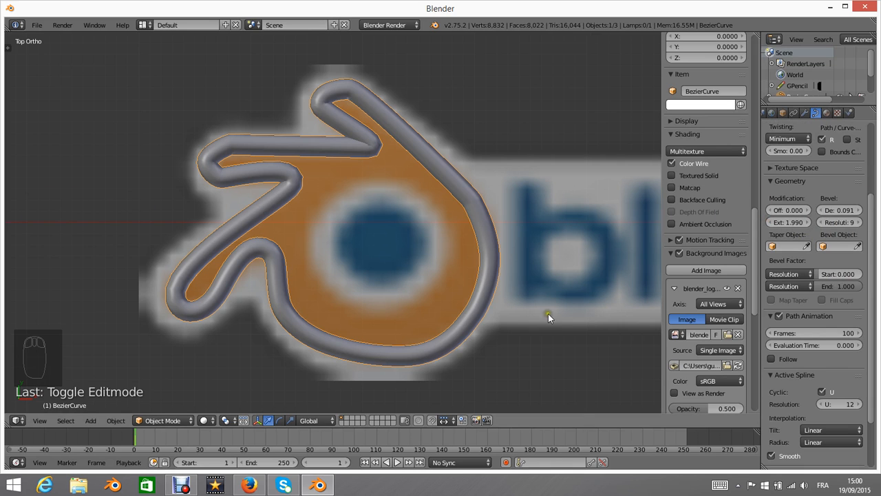
middle_click_drag(548, 313, 409, 159)
scroll(350, 194, "up", 2)
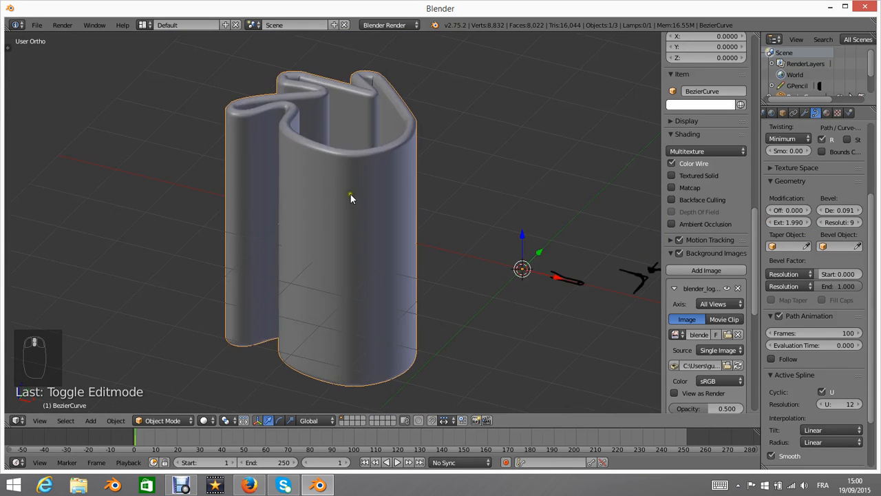
middle_click_drag(361, 204, 389, 251)
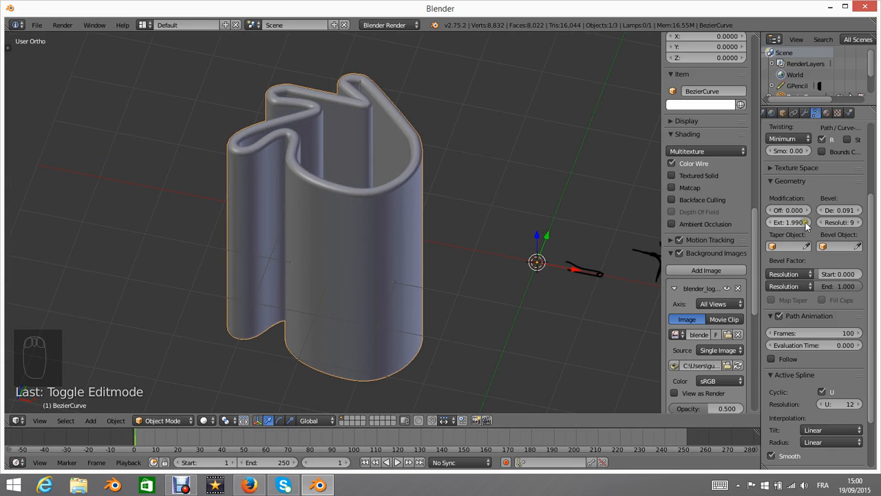
Set the curve's extrusion back to 0 and widen the properties editor so its setting names show in full.
left_click_drag(789, 222, 483, 246)
scroll(830, 265, "up", 5)
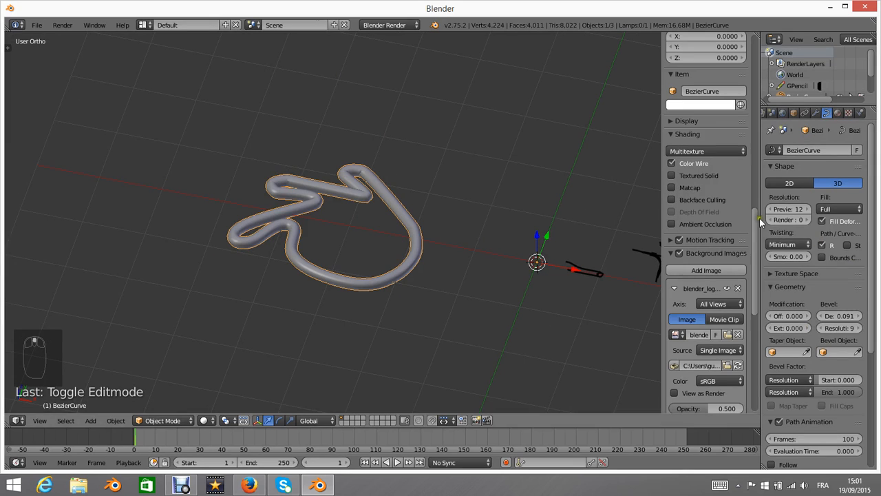
left_click_drag(760, 219, 650, 236)
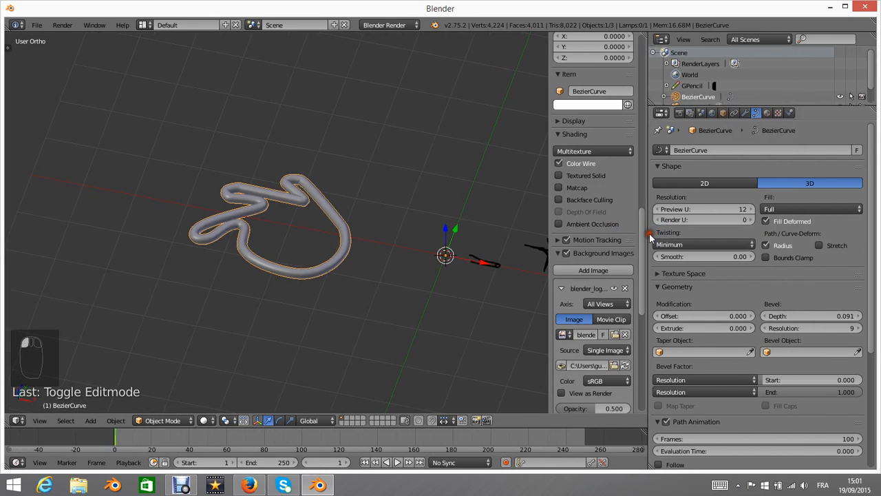